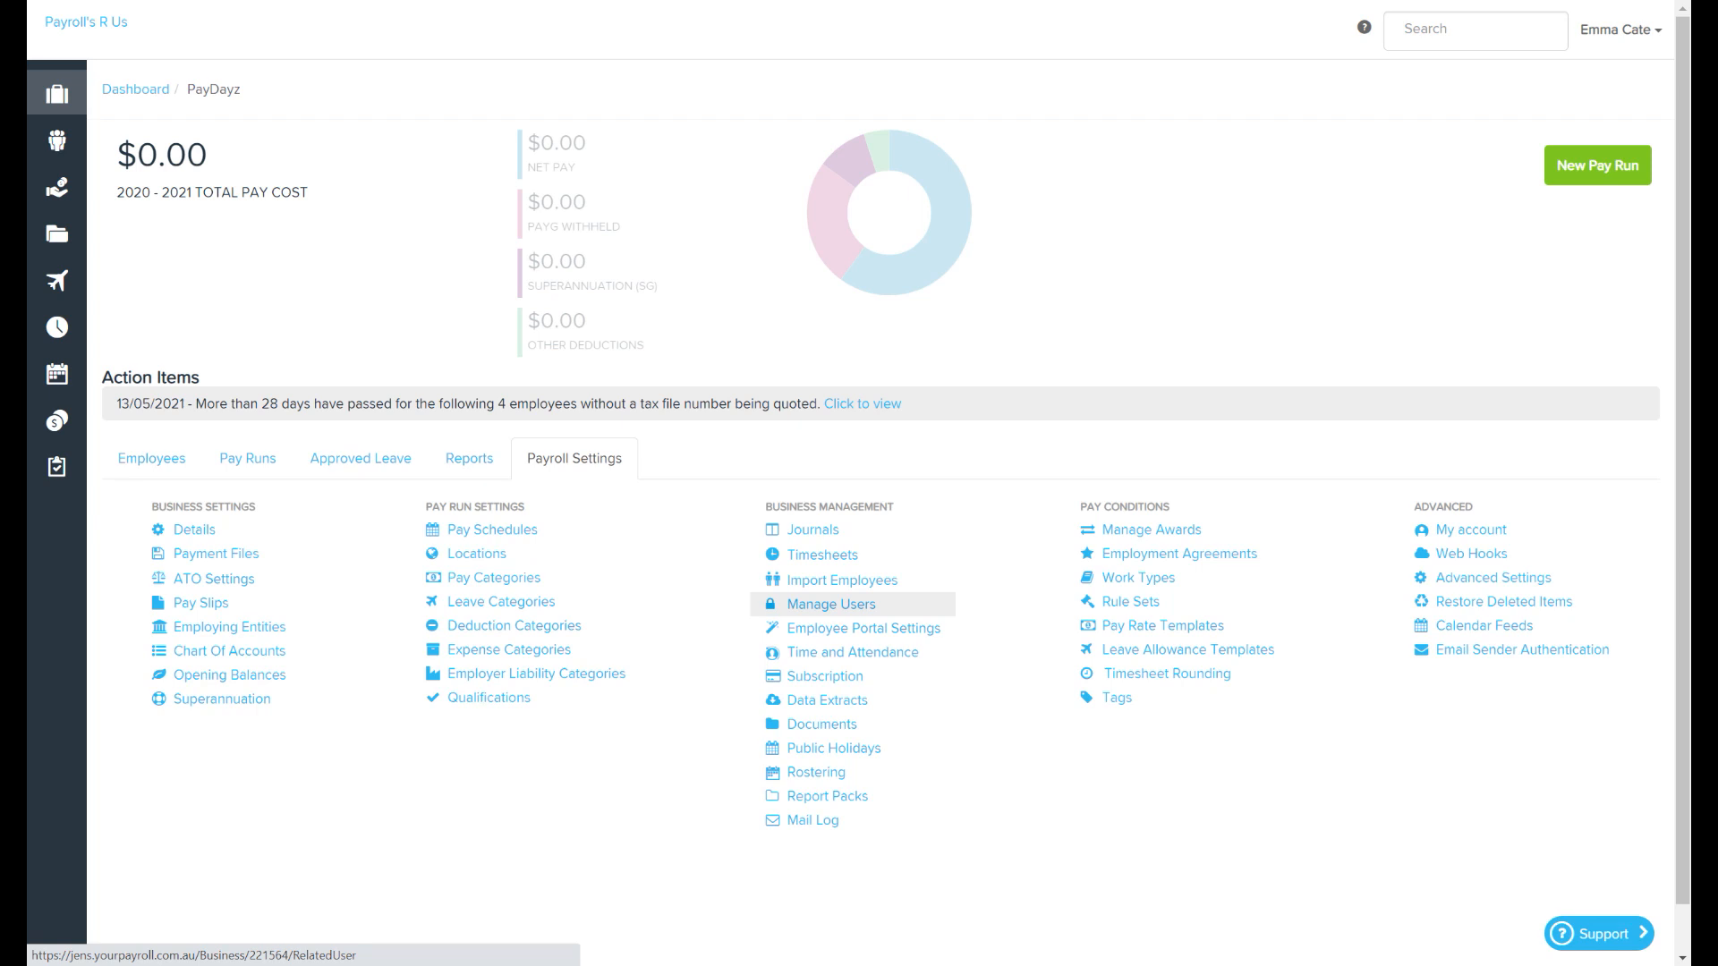
Open the business's user management settings and start granting access to a new user.
{"action": "left_click", "coordinate": [832, 605]}
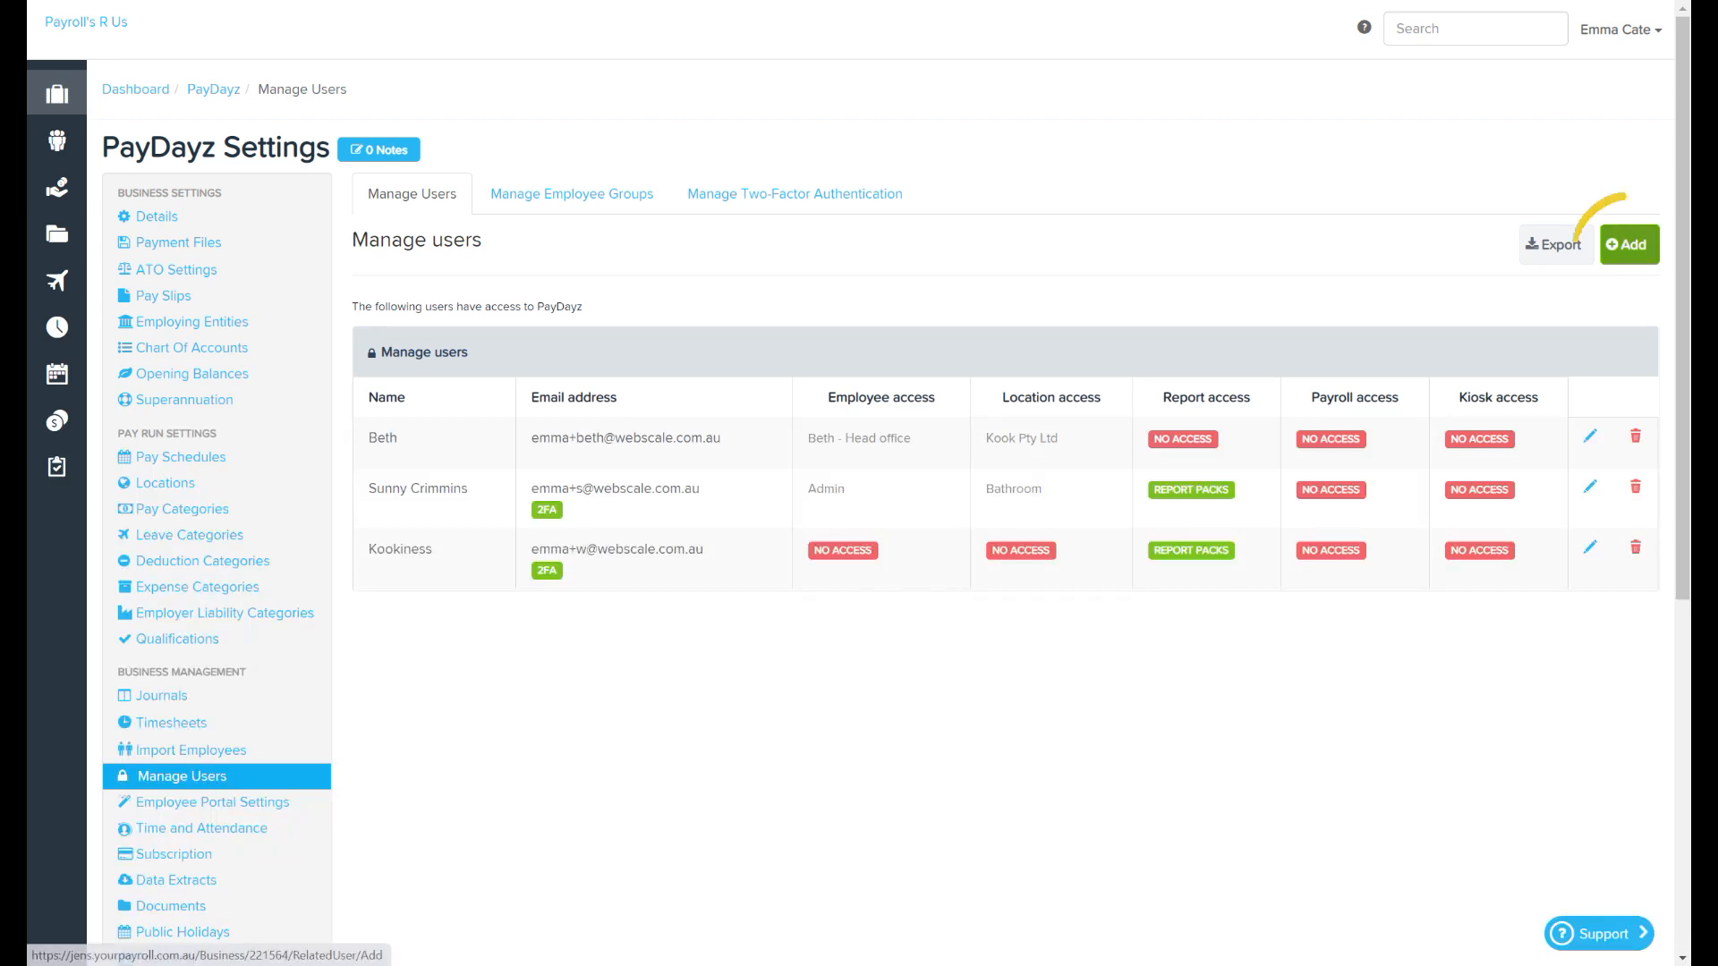
{"action": "left_click", "coordinate": [1630, 244]}
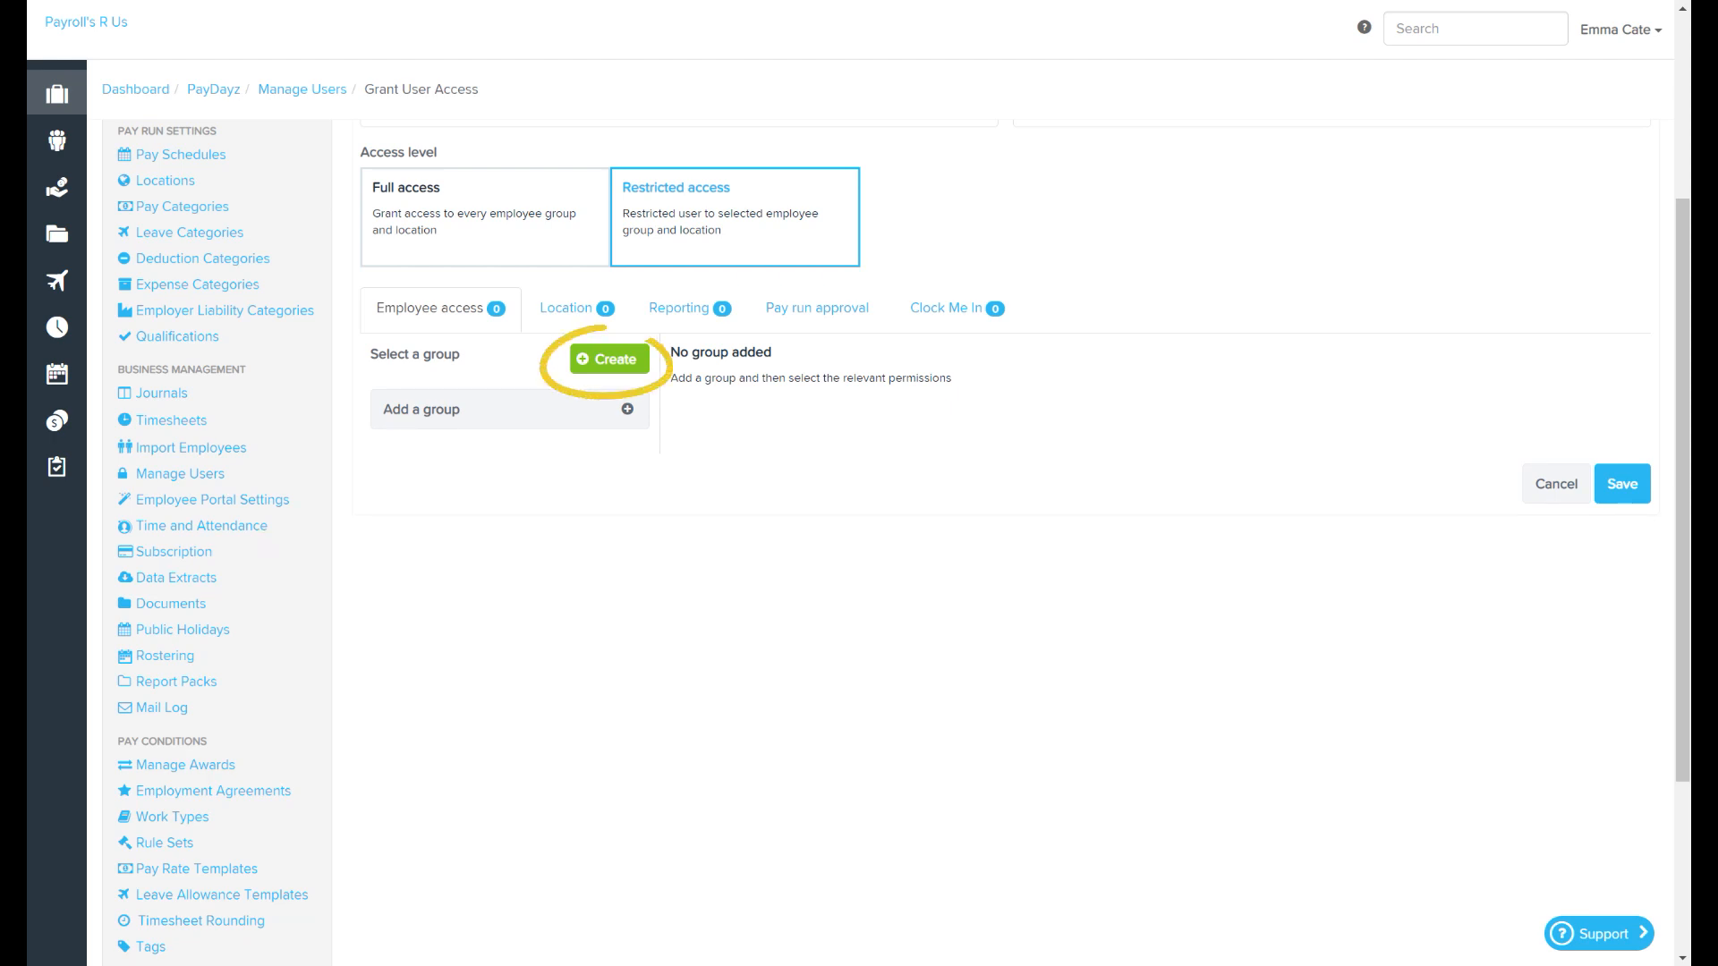
Start a new employee group and review its available criteria types and matching conditions.
{"action": "left_click", "coordinate": [609, 359]}
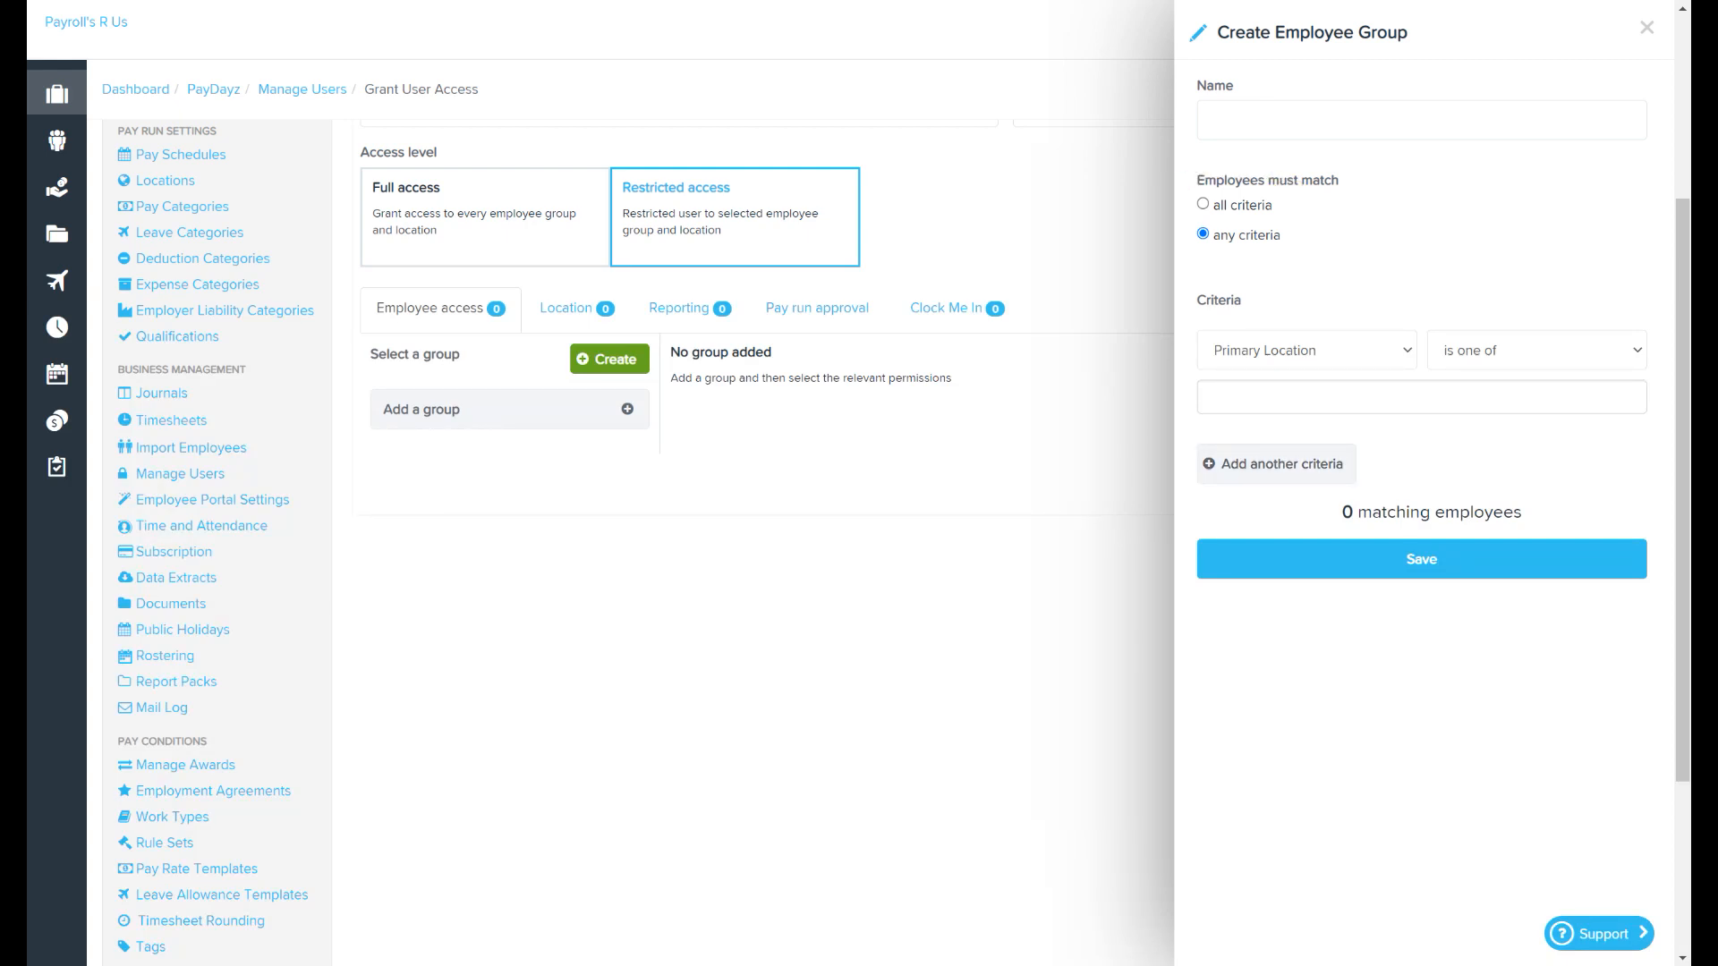
{"action": "left_click", "coordinate": [1306, 350]}
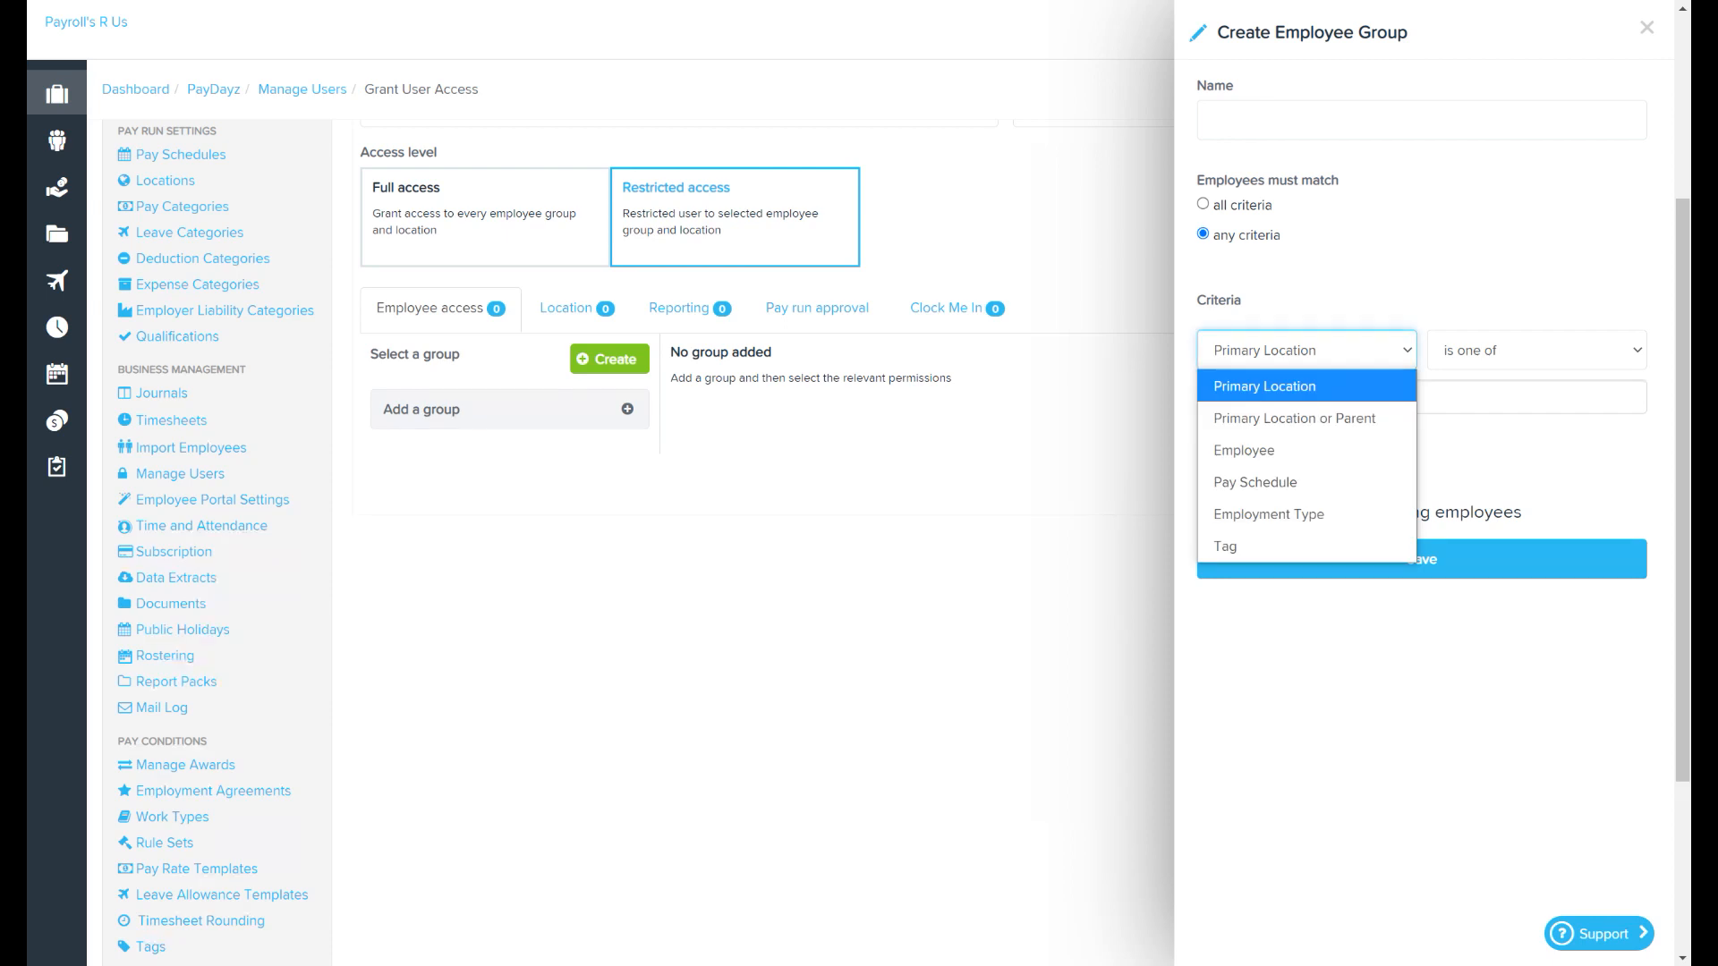
{"action": "key", "text": "Down"}
{"action": "key", "text": "Down"}
{"action": "key", "text": "Down"}
{"action": "key", "text": "Down"}
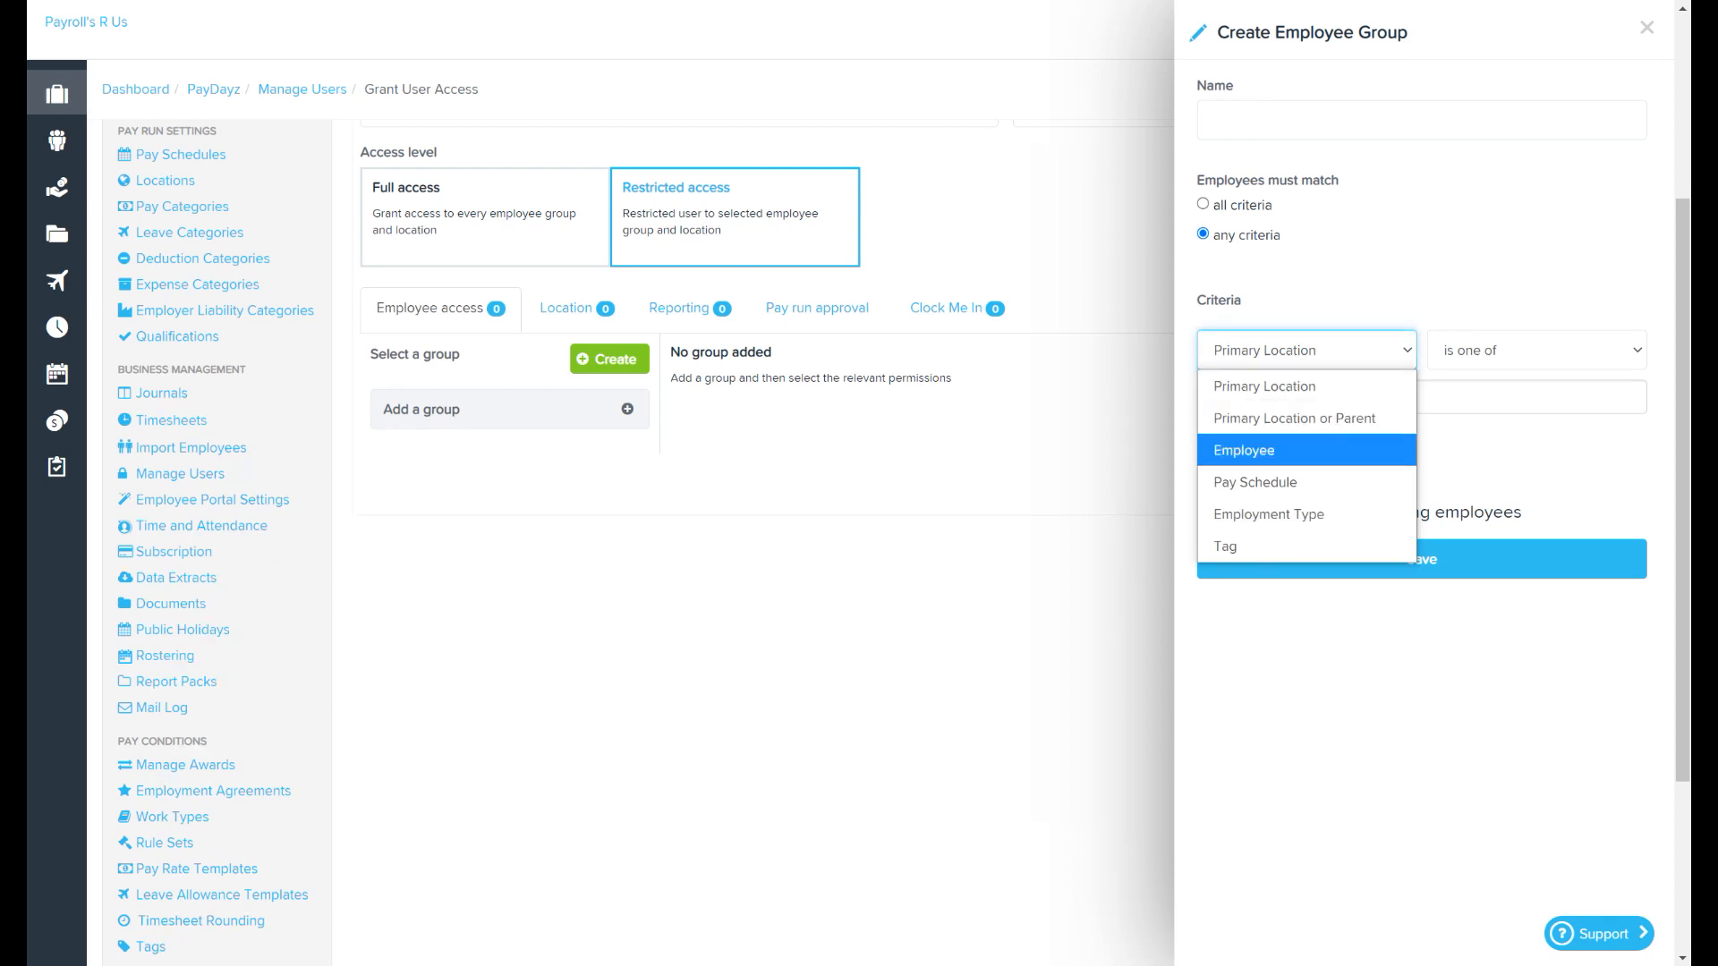
{"action": "key", "text": "Down"}
{"action": "key", "text": "Down"}
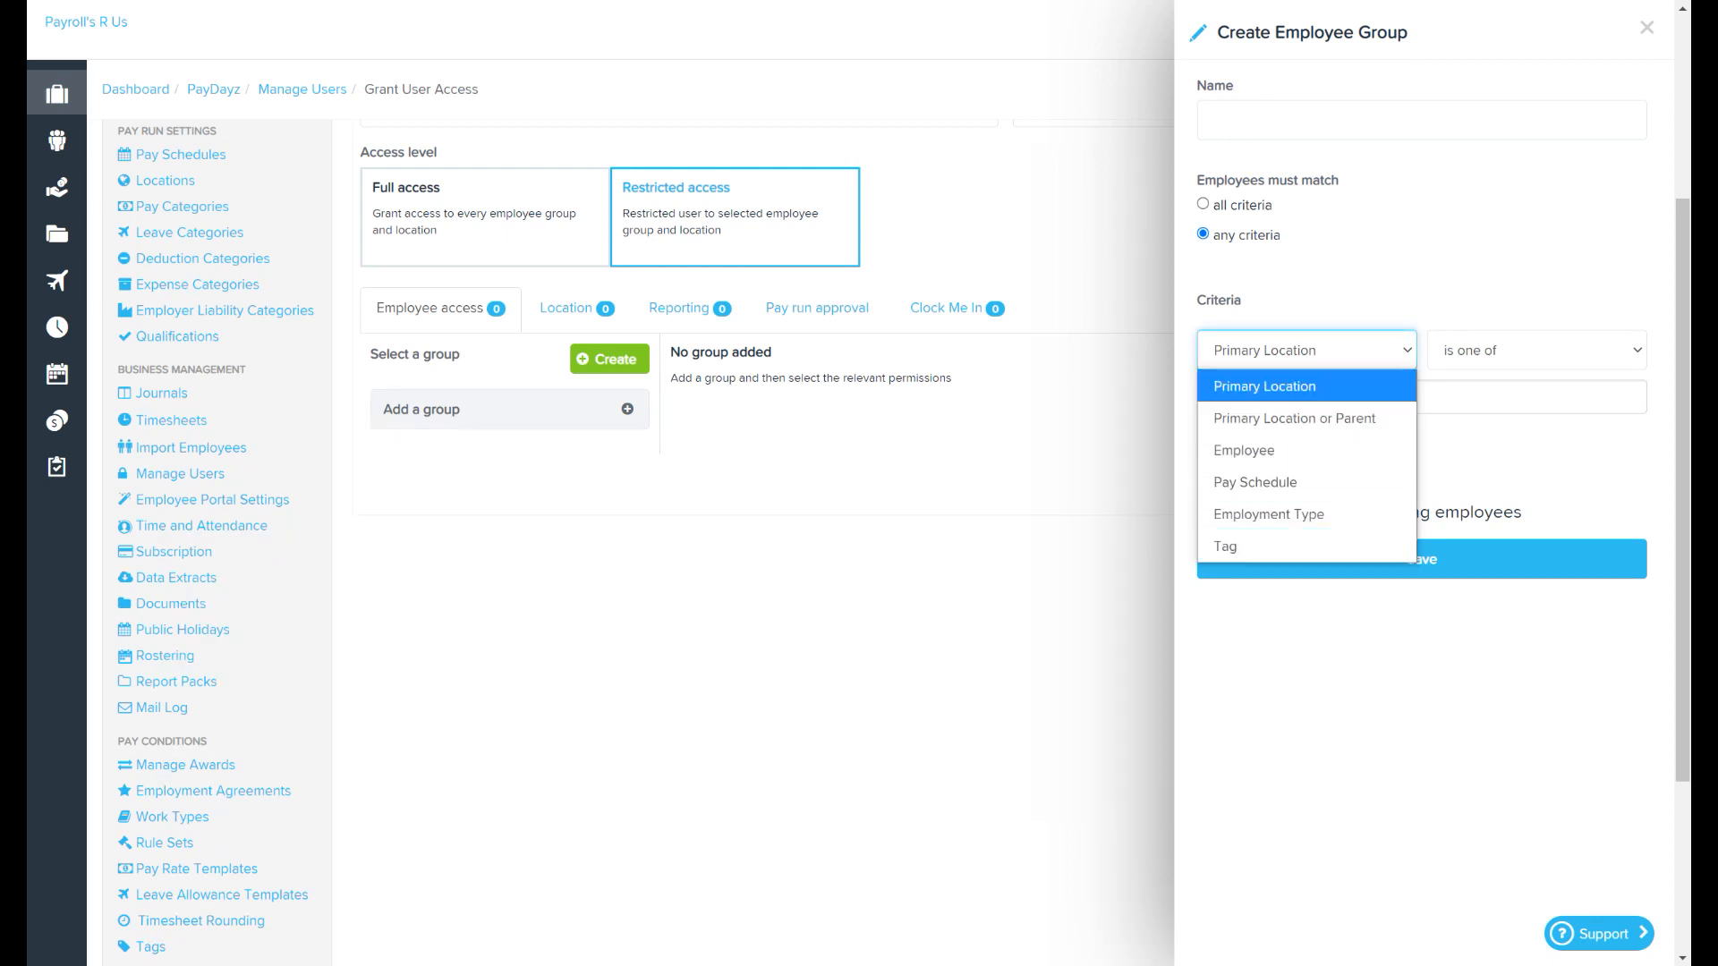
{"action": "left_click", "coordinate": [1536, 350]}
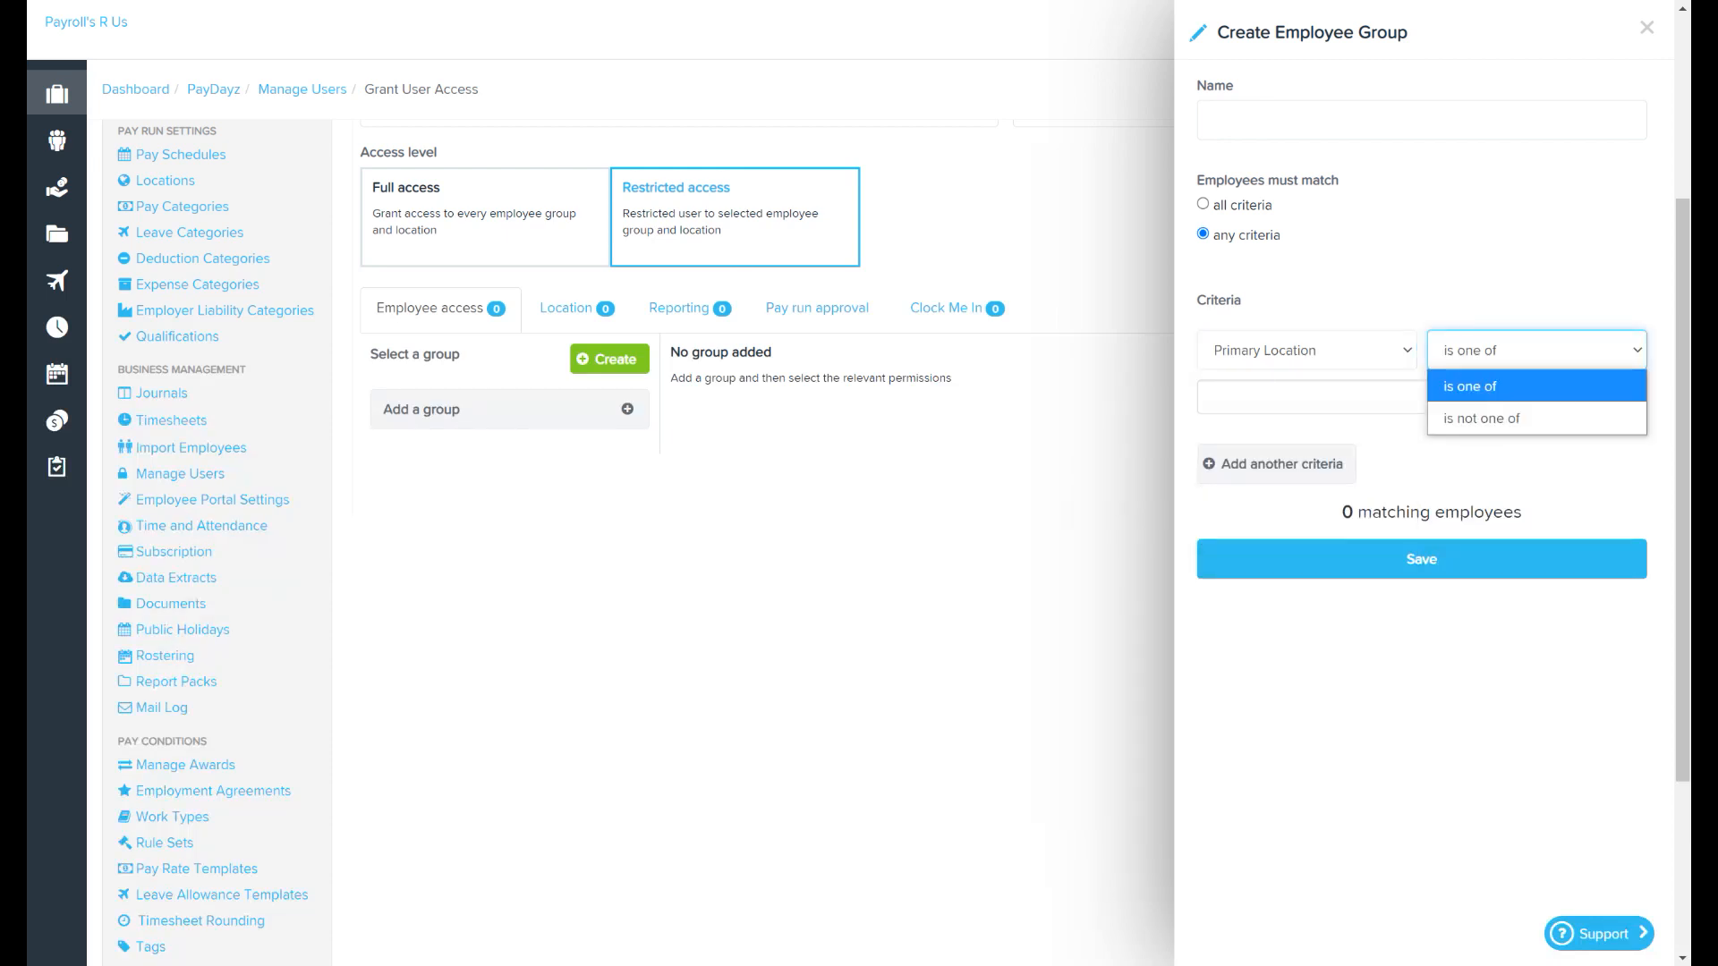
{"action": "left_click", "coordinate": [1467, 278]}
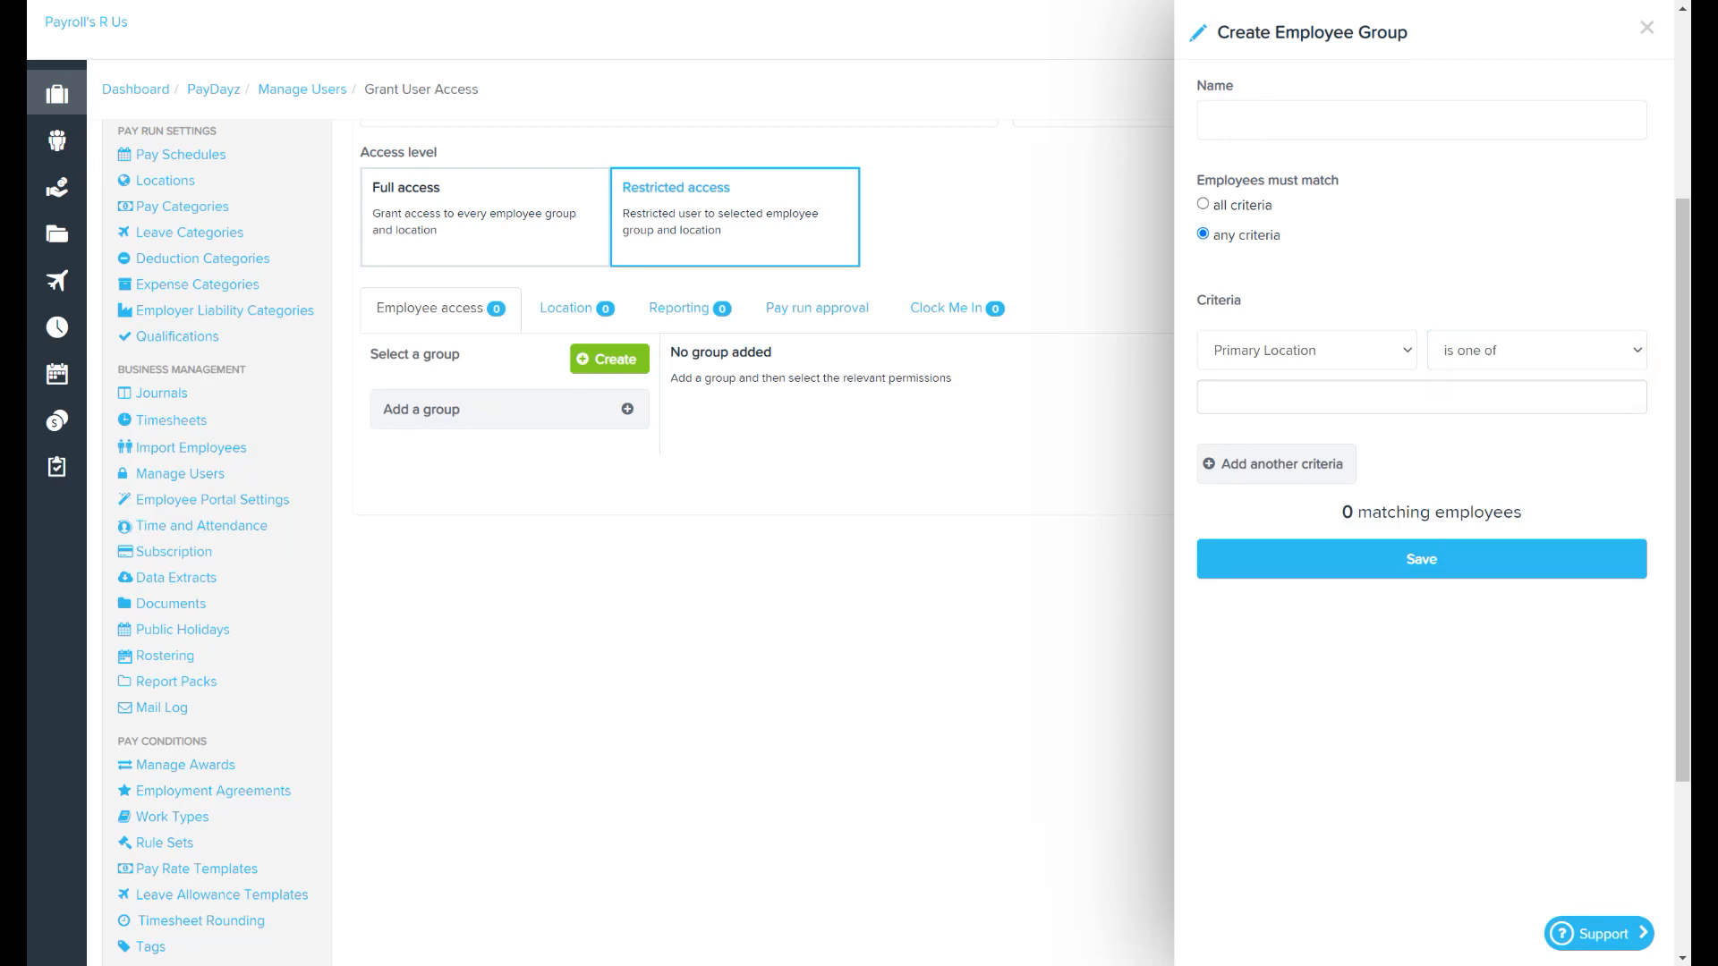
Require all criteria for the group and add PayDayz / Kook Pty Ltd / Kitchen and PayDayz / Kook Pty Ltd as primary locations.
{"action": "left_click", "coordinate": [1202, 204]}
{"action": "left_click", "coordinate": [1421, 397]}
{"action": "left_click", "coordinate": [1315, 526]}
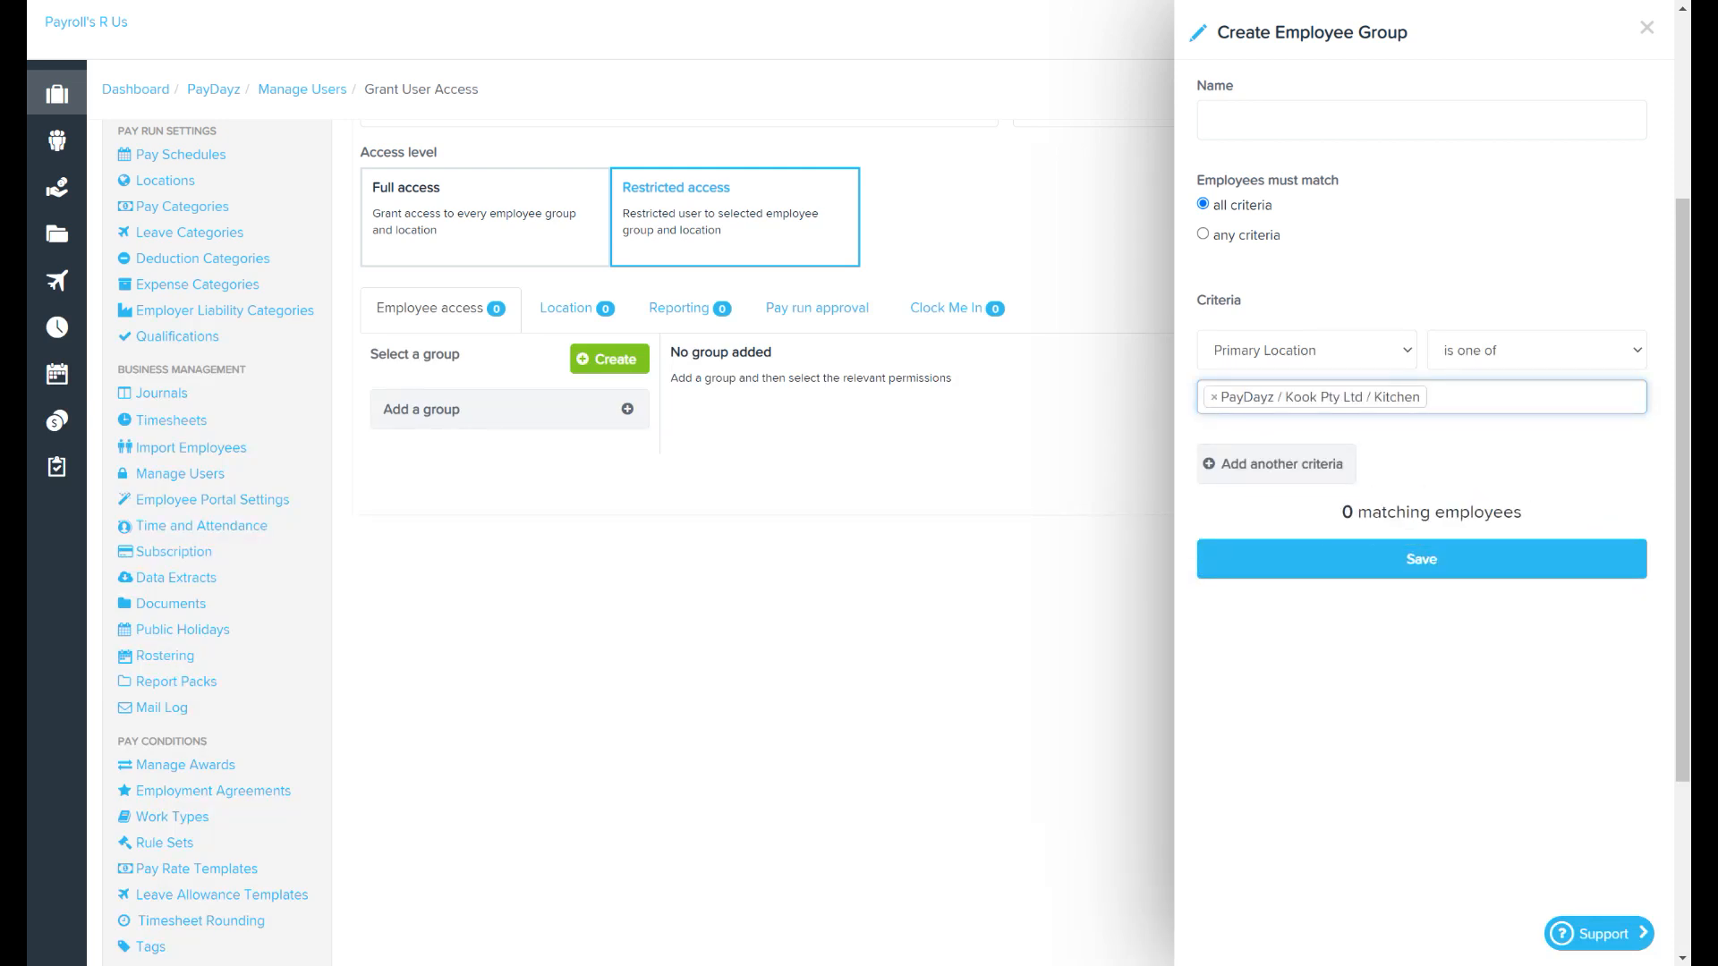
{"action": "left_click", "coordinate": [1486, 397]}
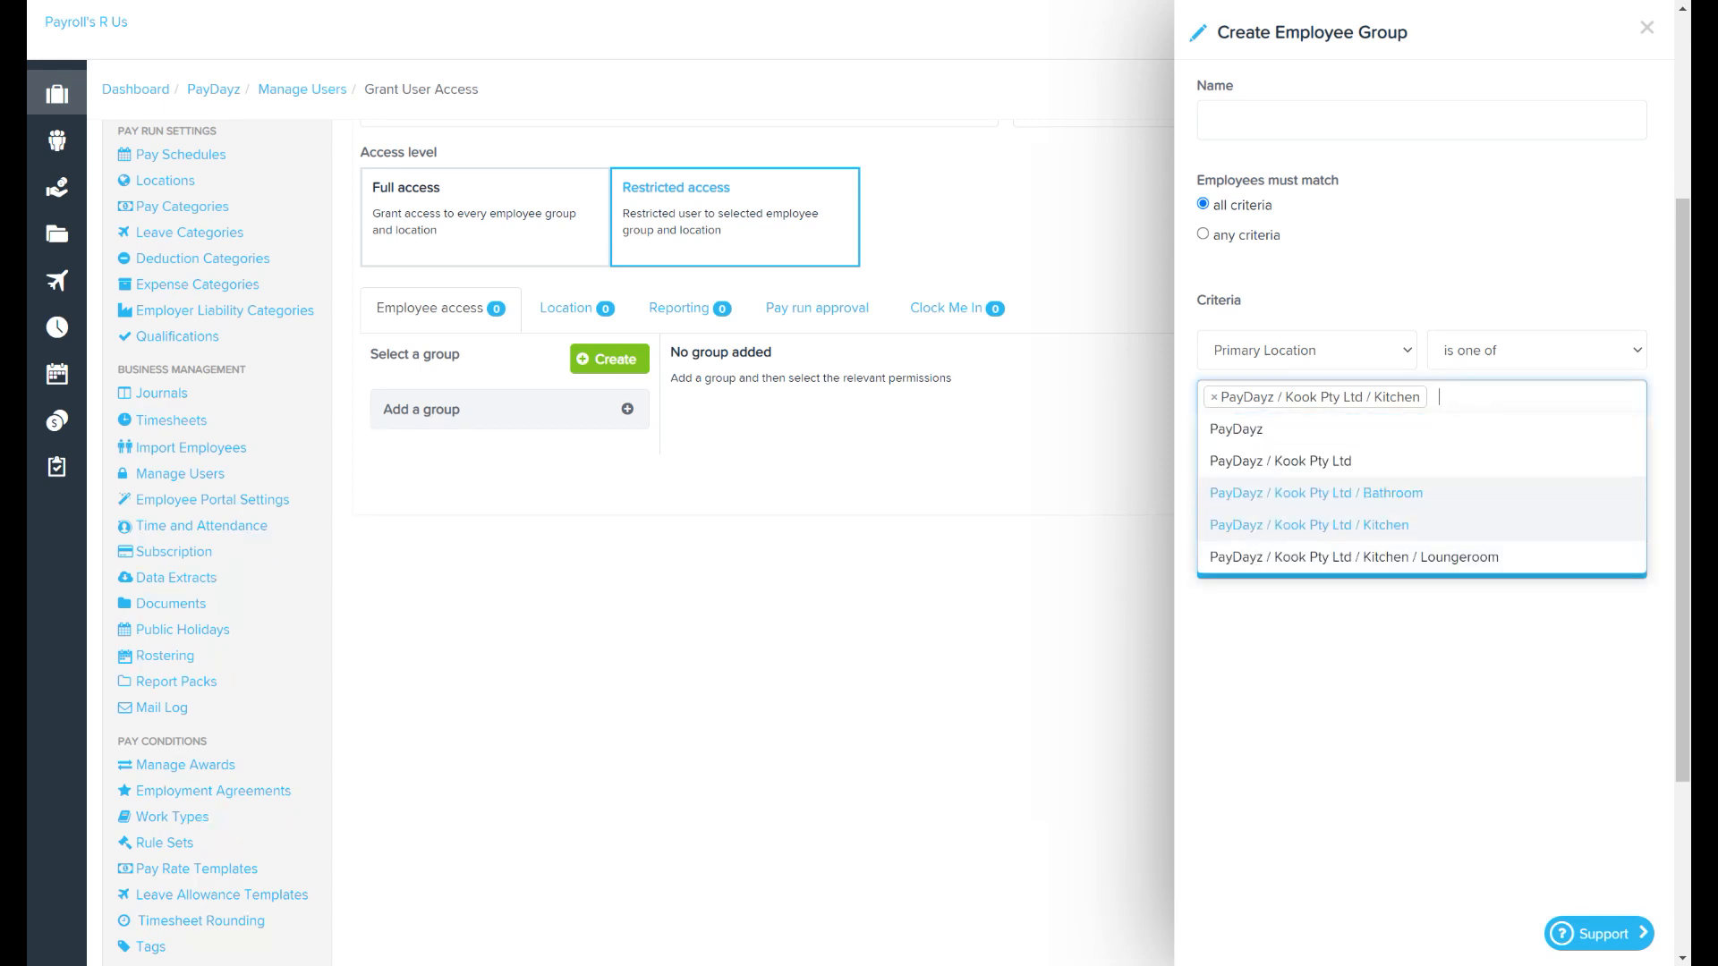
{"action": "left_click", "coordinate": [1281, 460]}
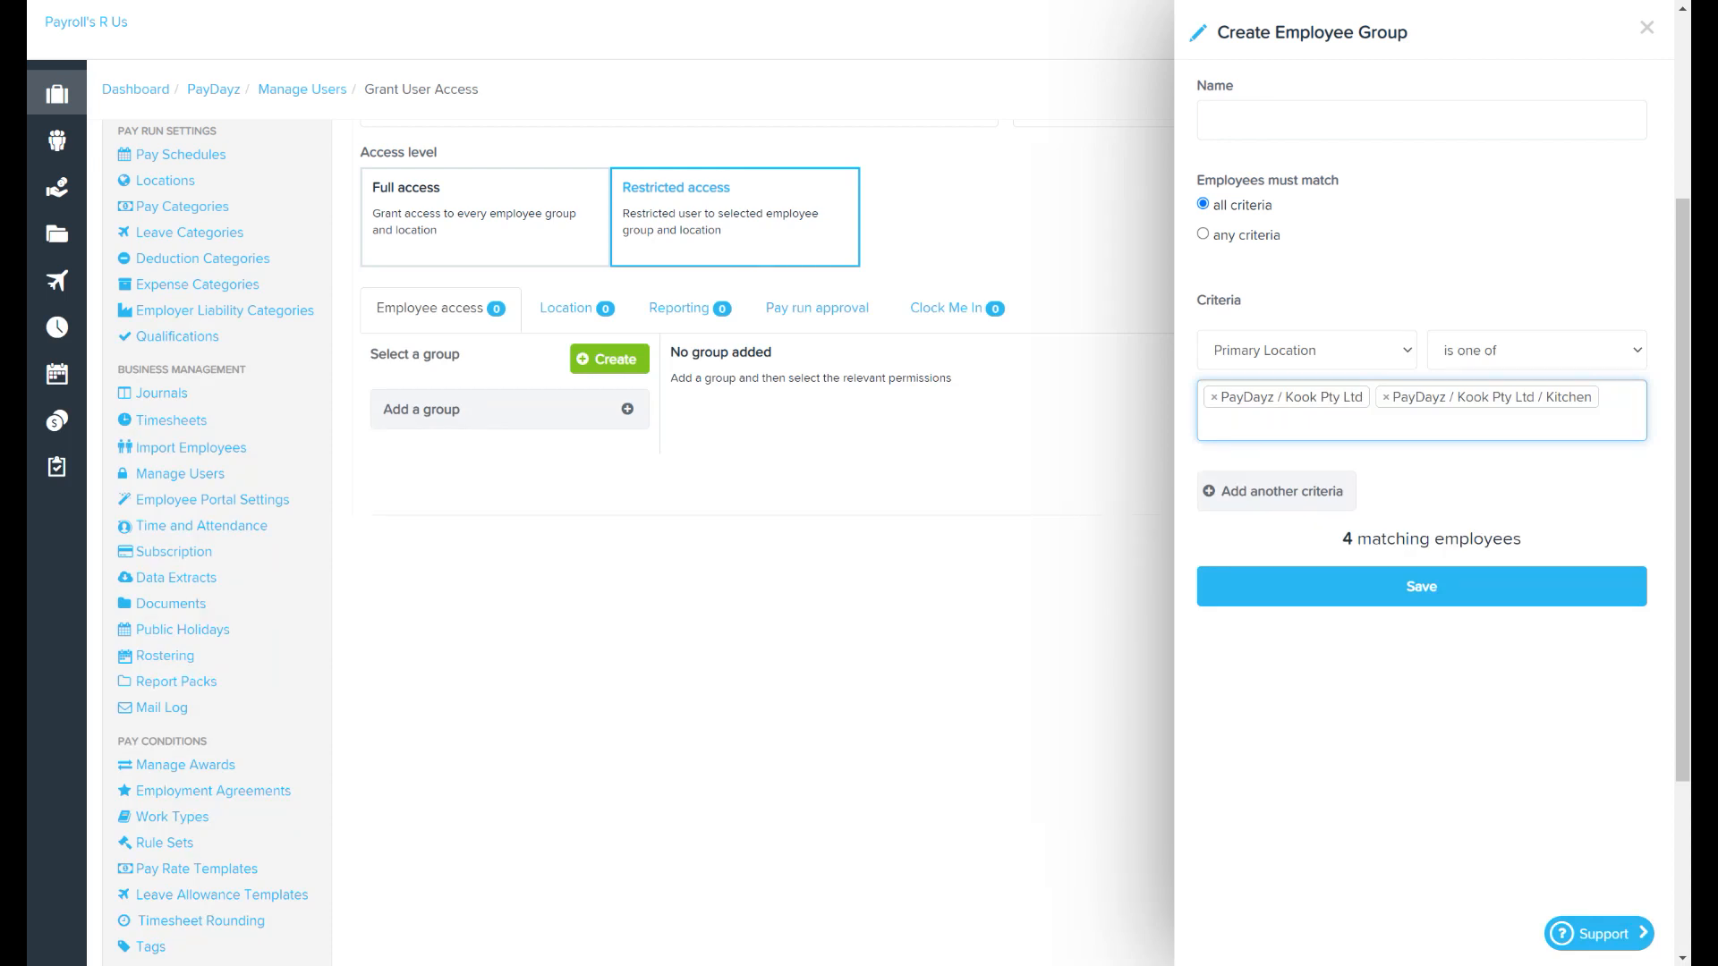
Remove the Kitchen location from the group criterion and close the employee group form without saving.
{"action": "left_click", "coordinate": [1393, 400]}
{"action": "left_click", "coordinate": [1386, 397]}
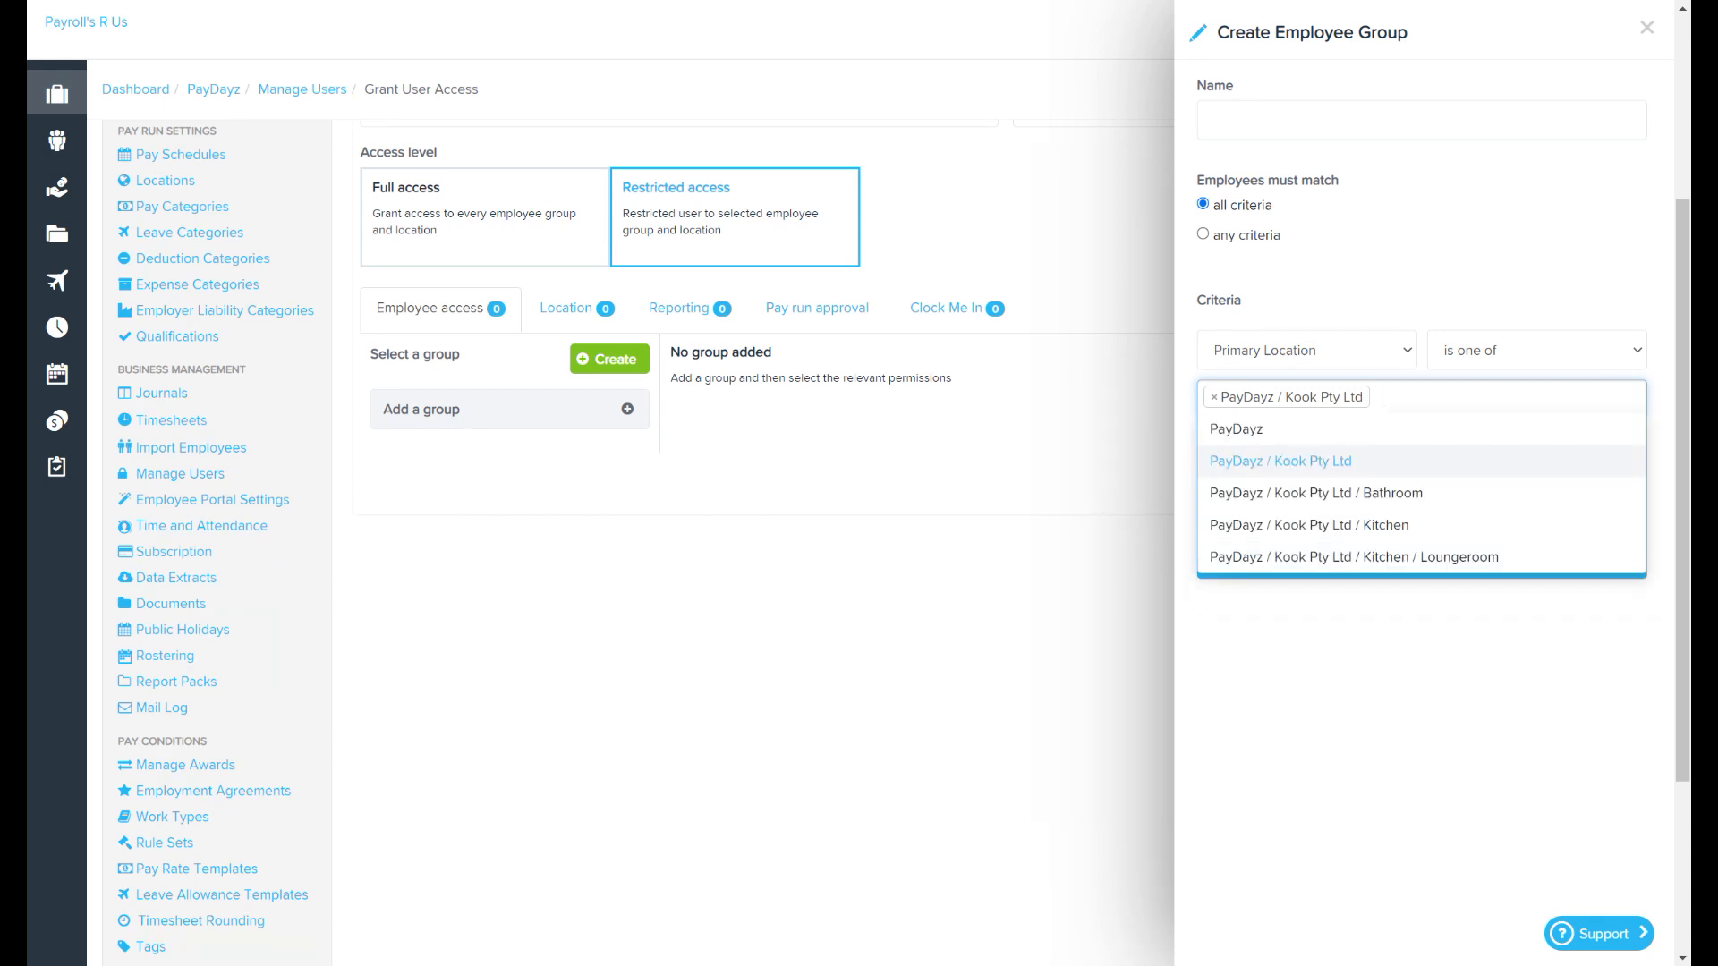
{"action": "key", "text": "Escape"}
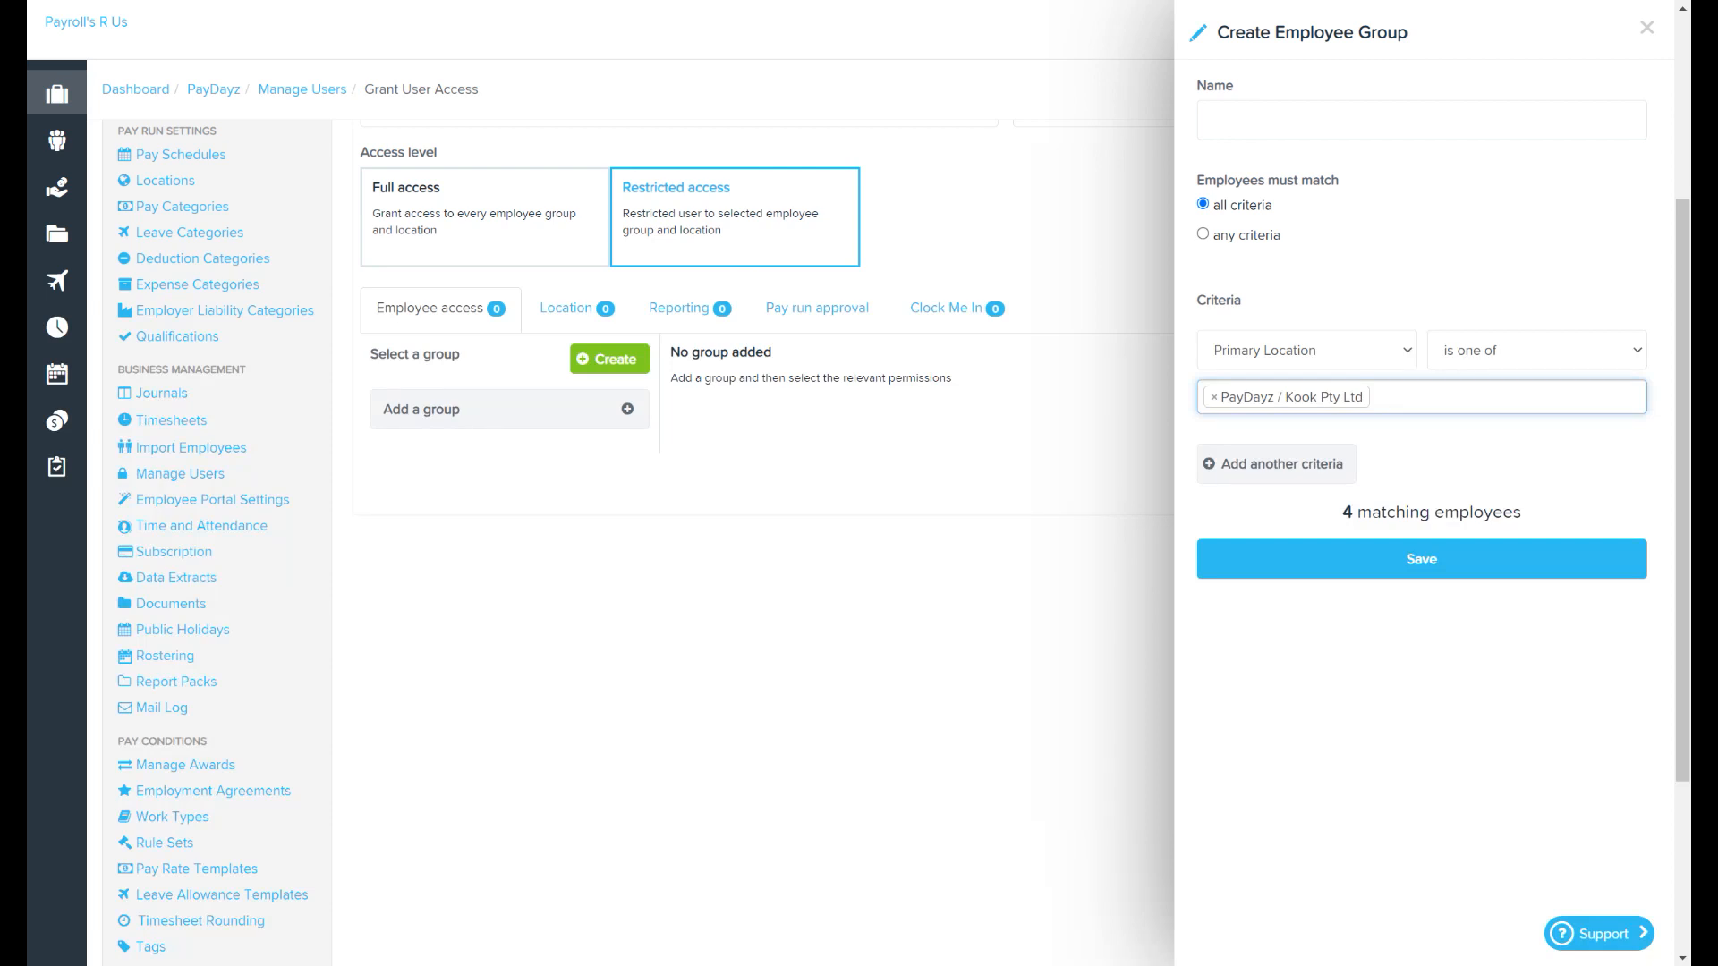
{"action": "key", "text": "Escape"}
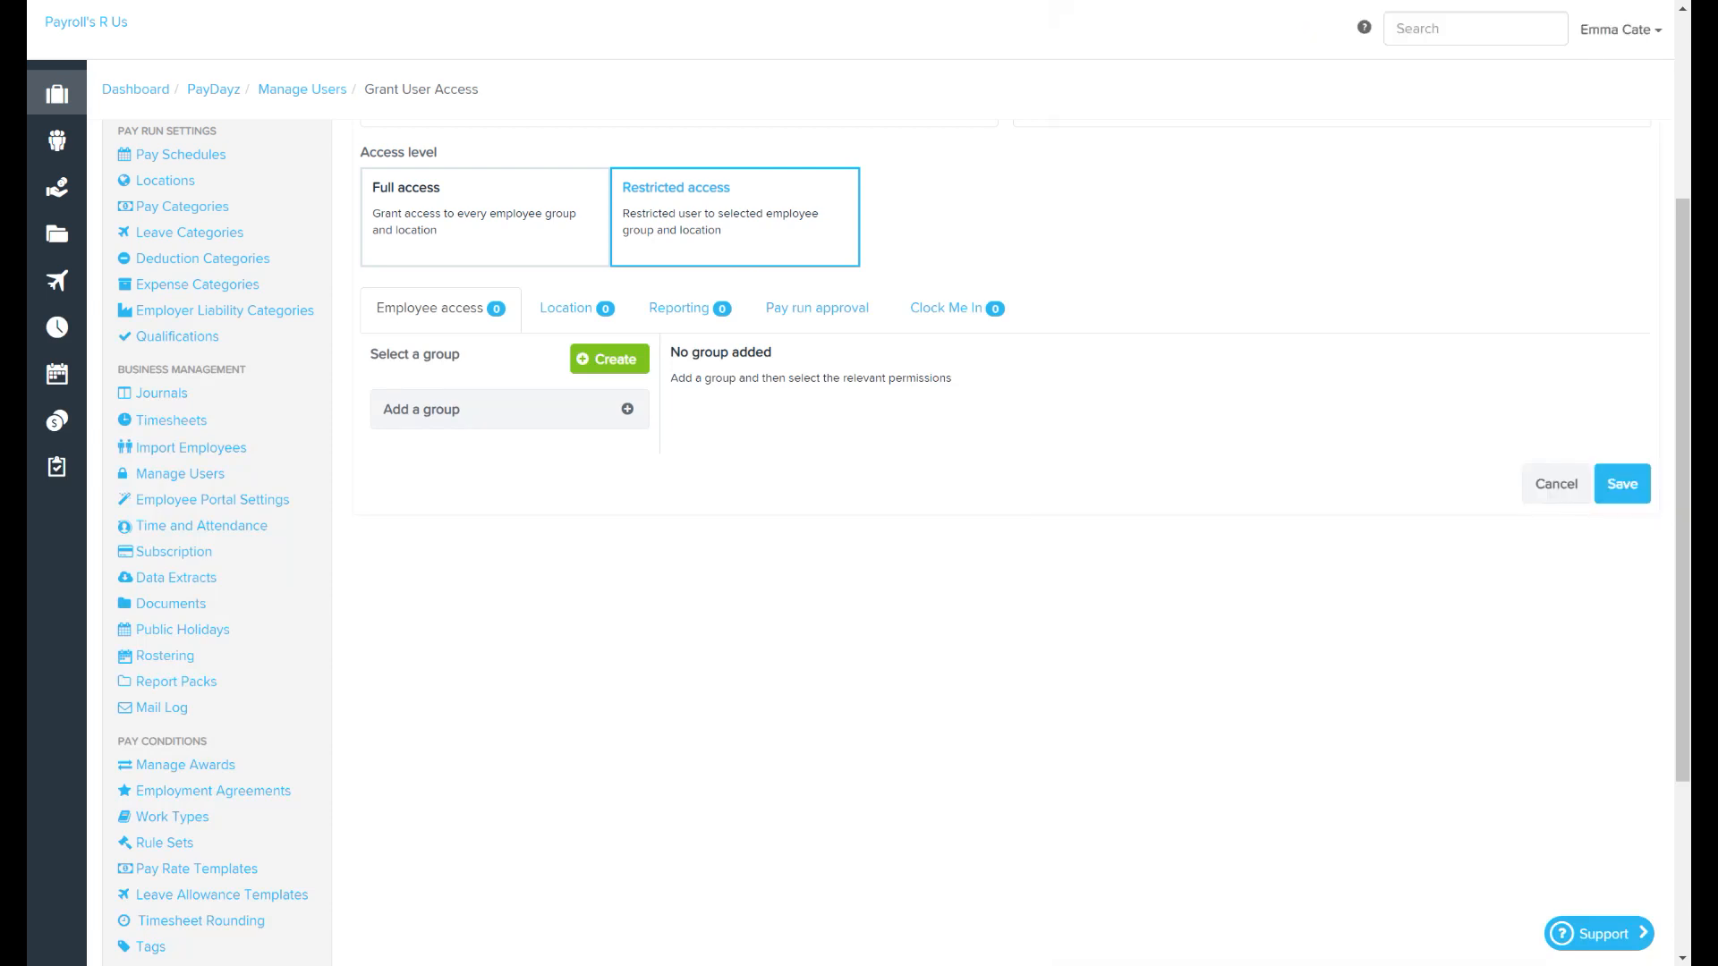
Add the Admin group to the user's employee access and grant it the Manage employee documents permission.
{"action": "left_click", "coordinate": [509, 409]}
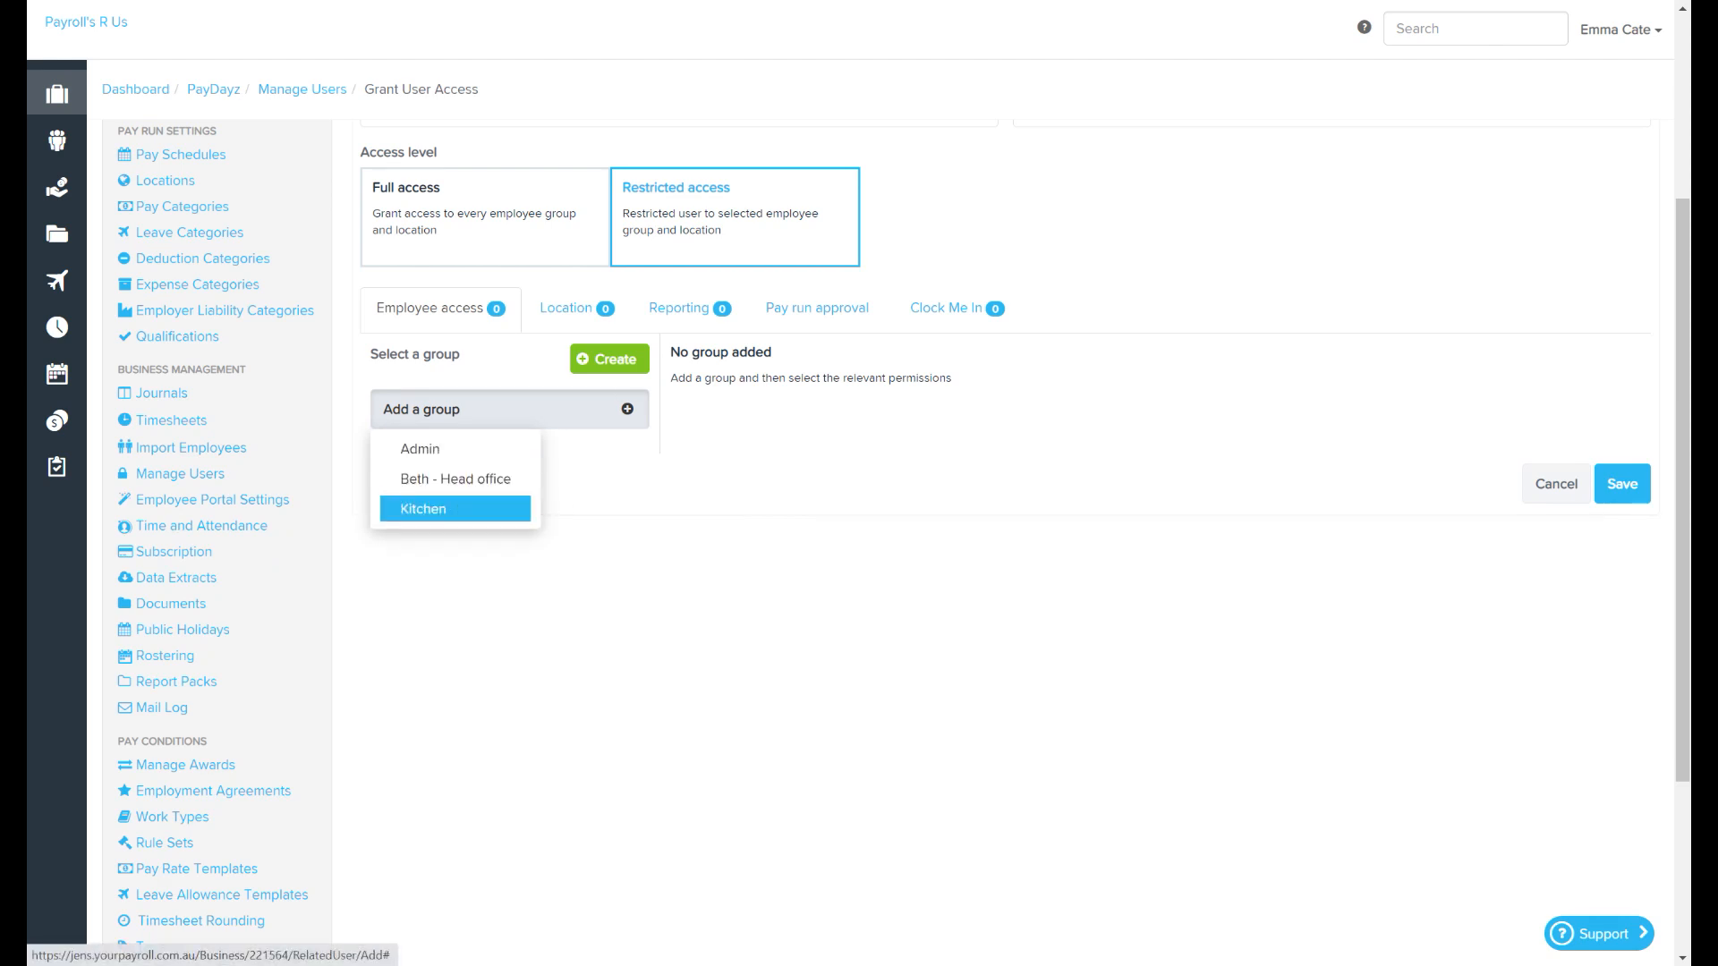
{"action": "key", "text": "Up"}
{"action": "key", "text": "Up"}
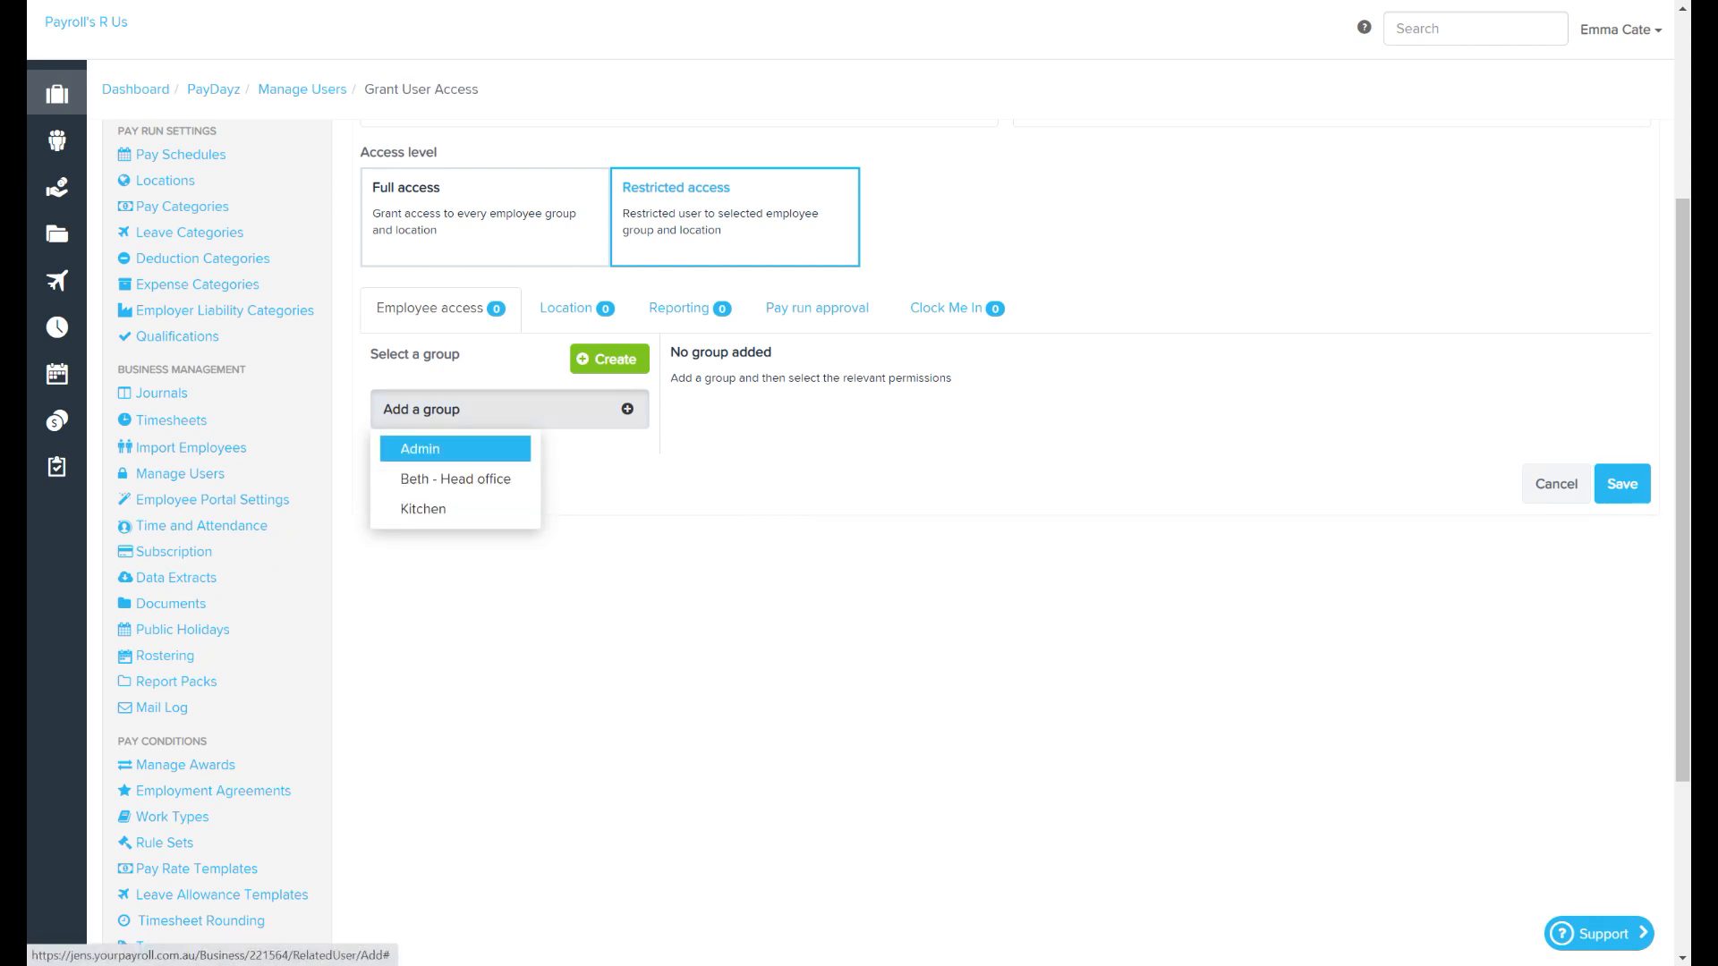
{"action": "key", "text": "Return"}
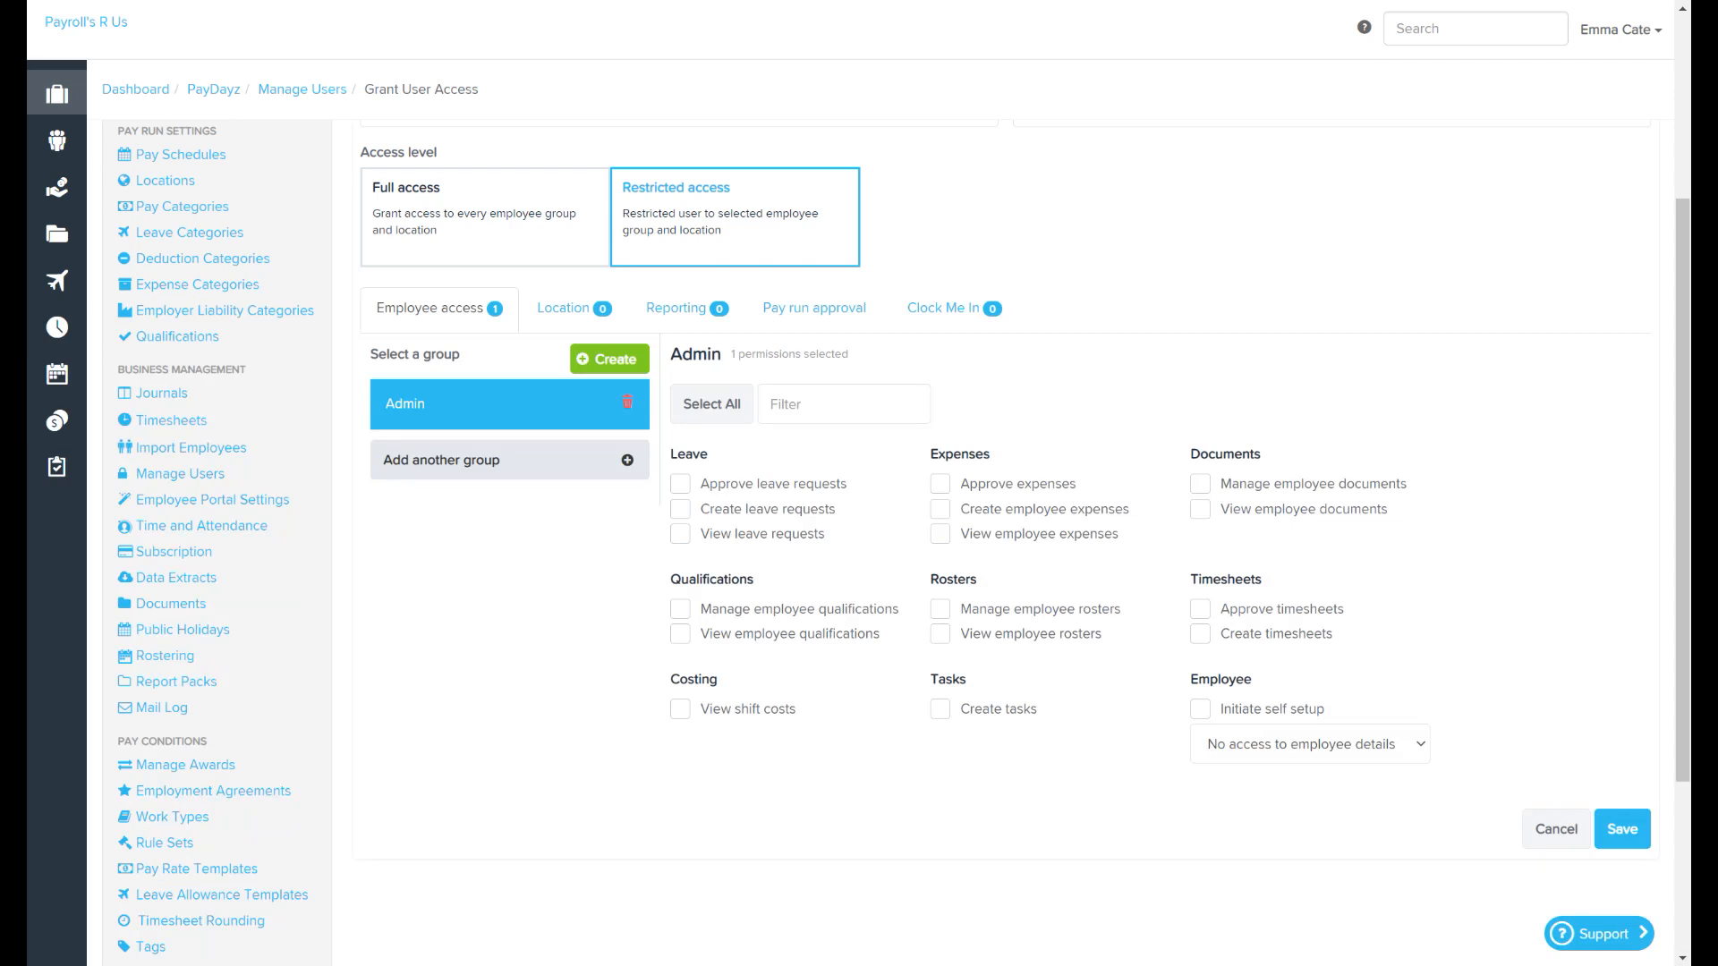
{"action": "left_click", "coordinate": [509, 460]}
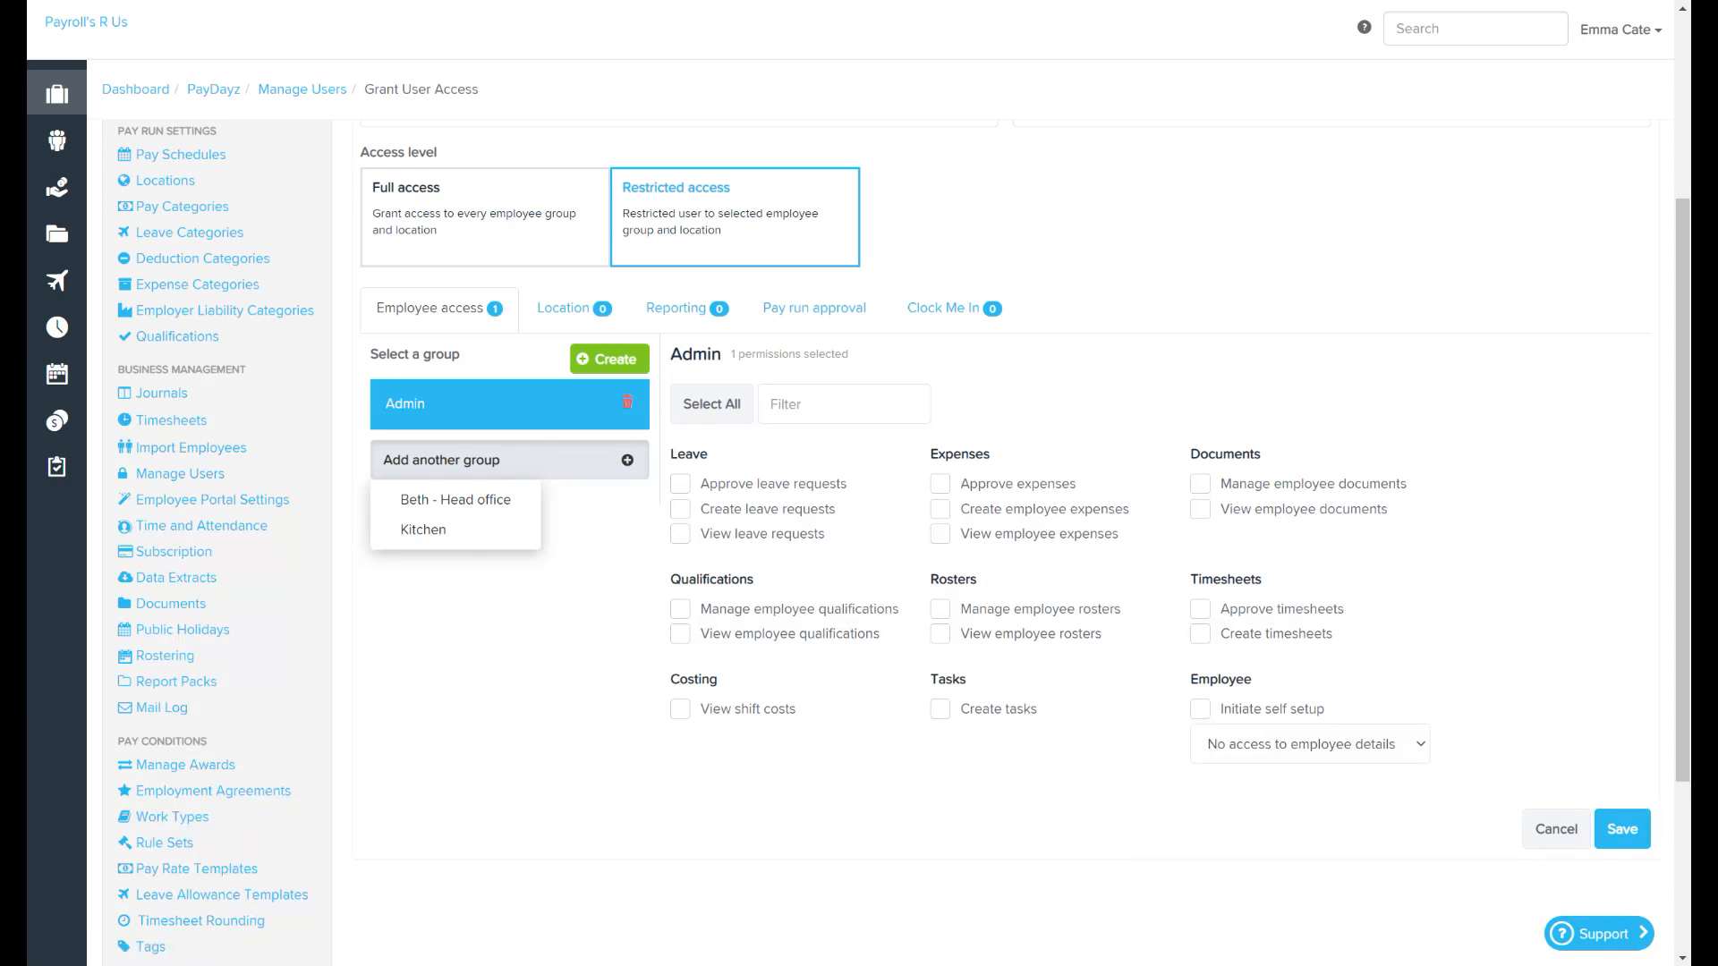
{"action": "key", "text": "Escape"}
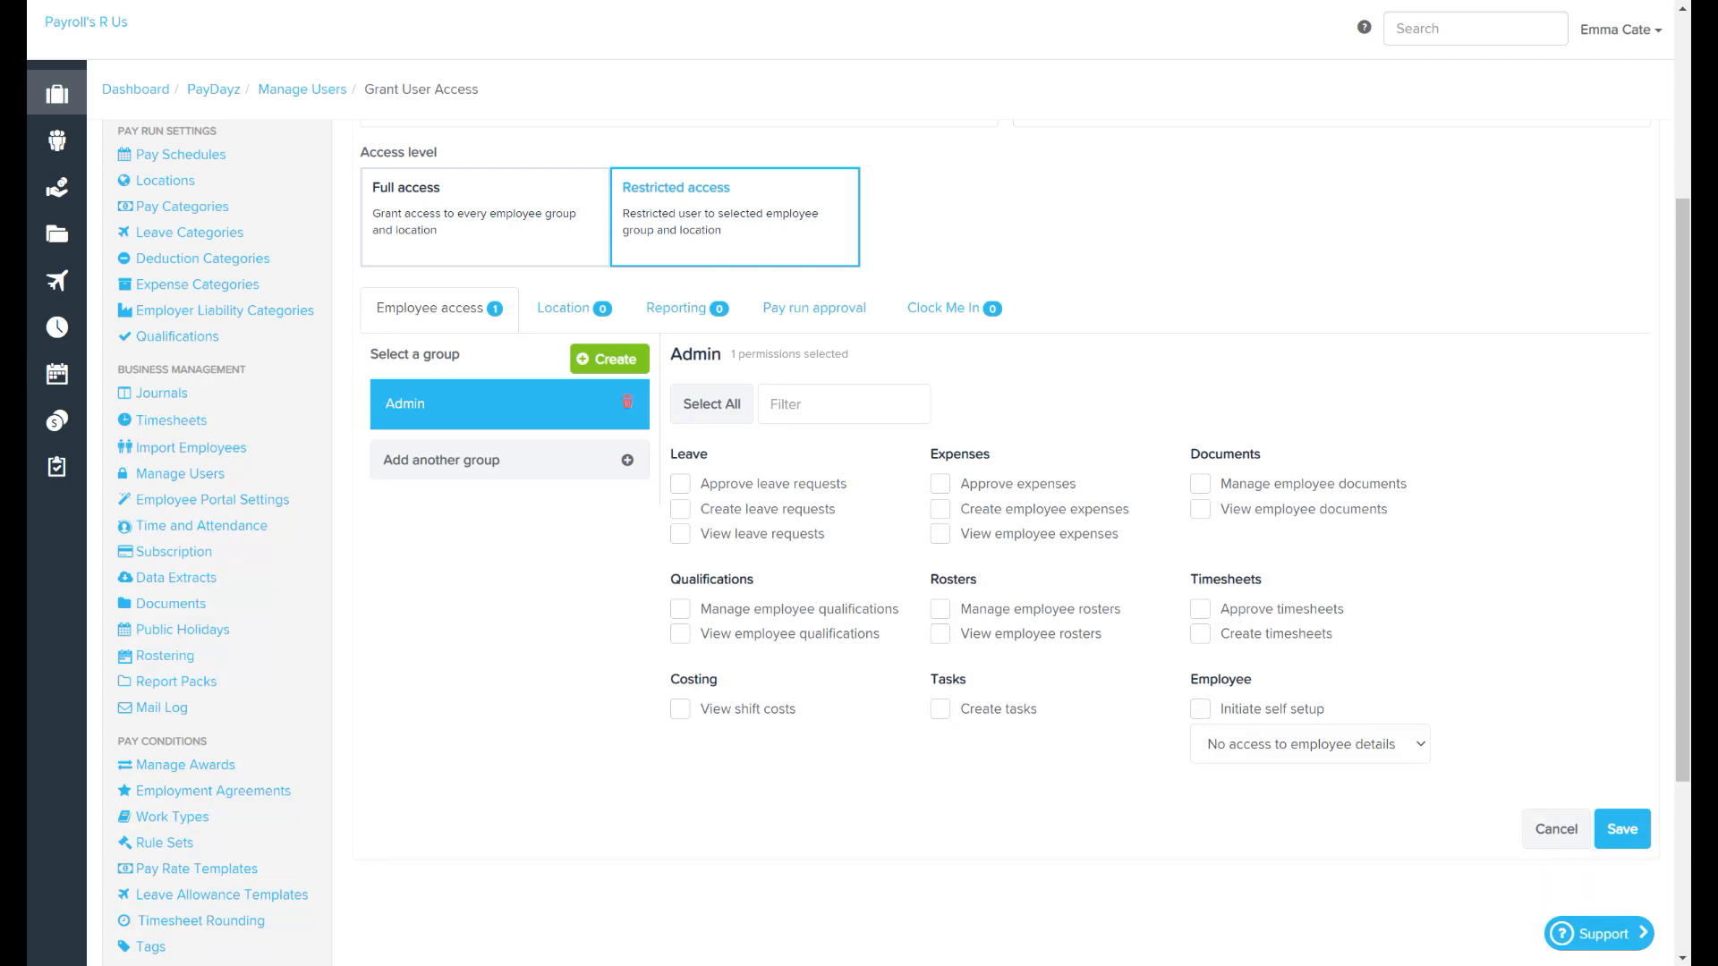
{"action": "left_click", "coordinate": [1200, 484]}
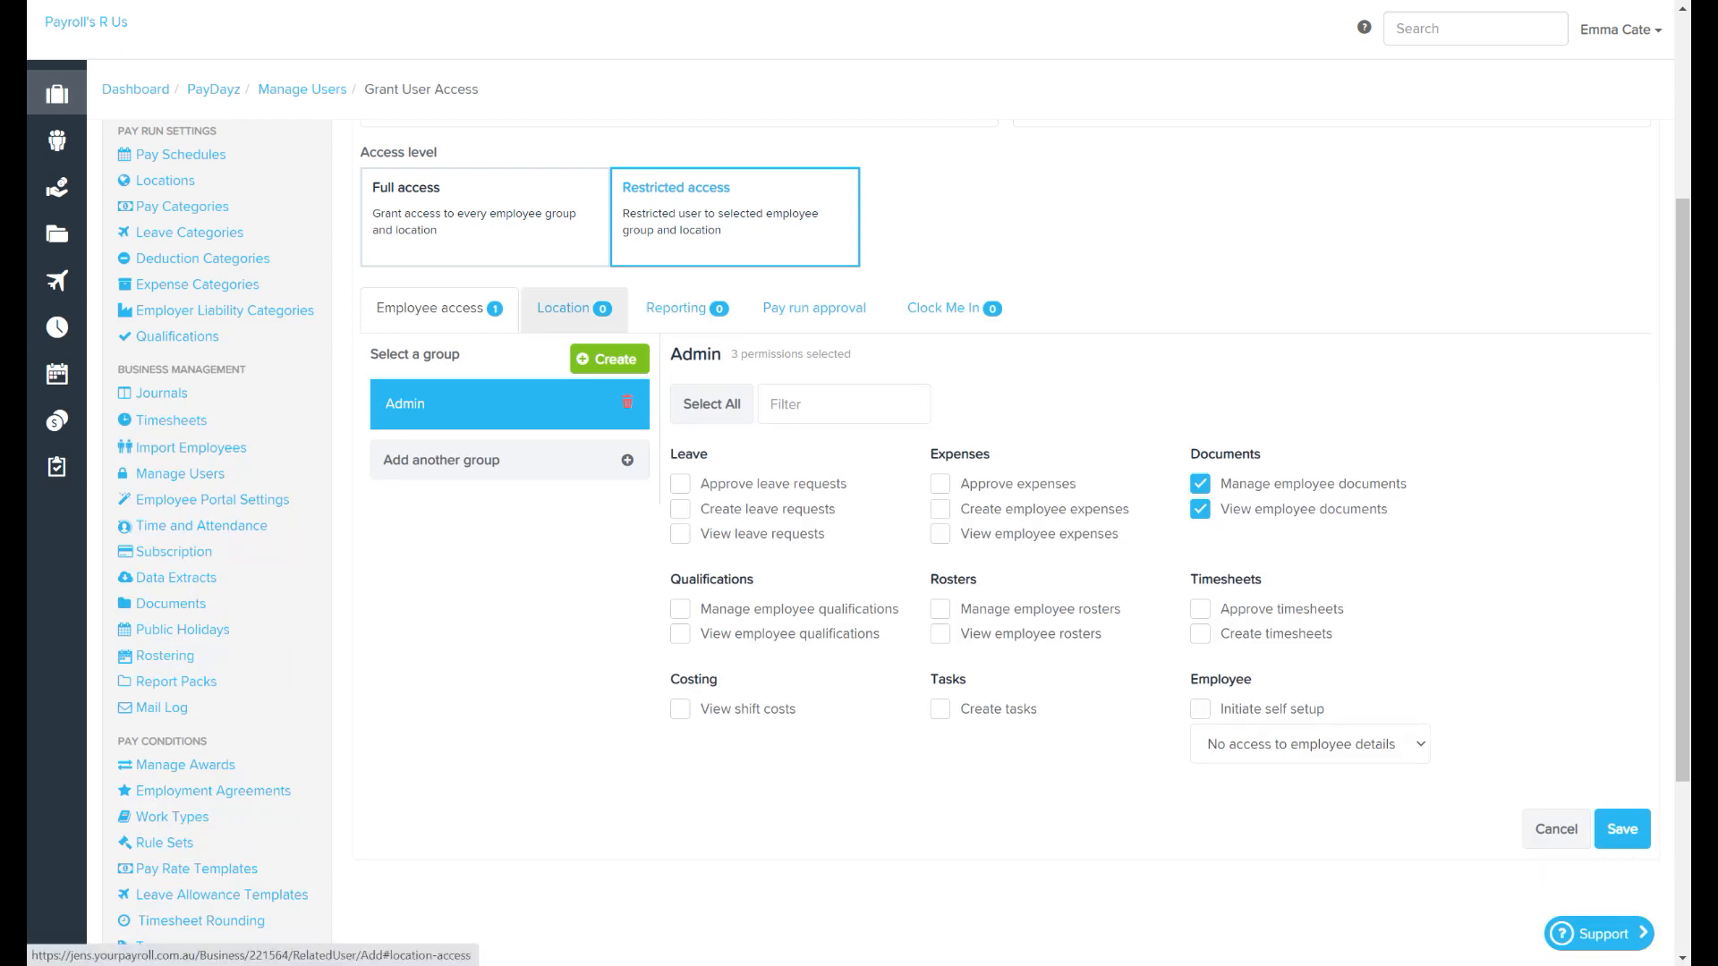
Add a location access restriction and review its criteria options, leaving it on Location.
{"action": "left_click", "coordinate": [564, 308]}
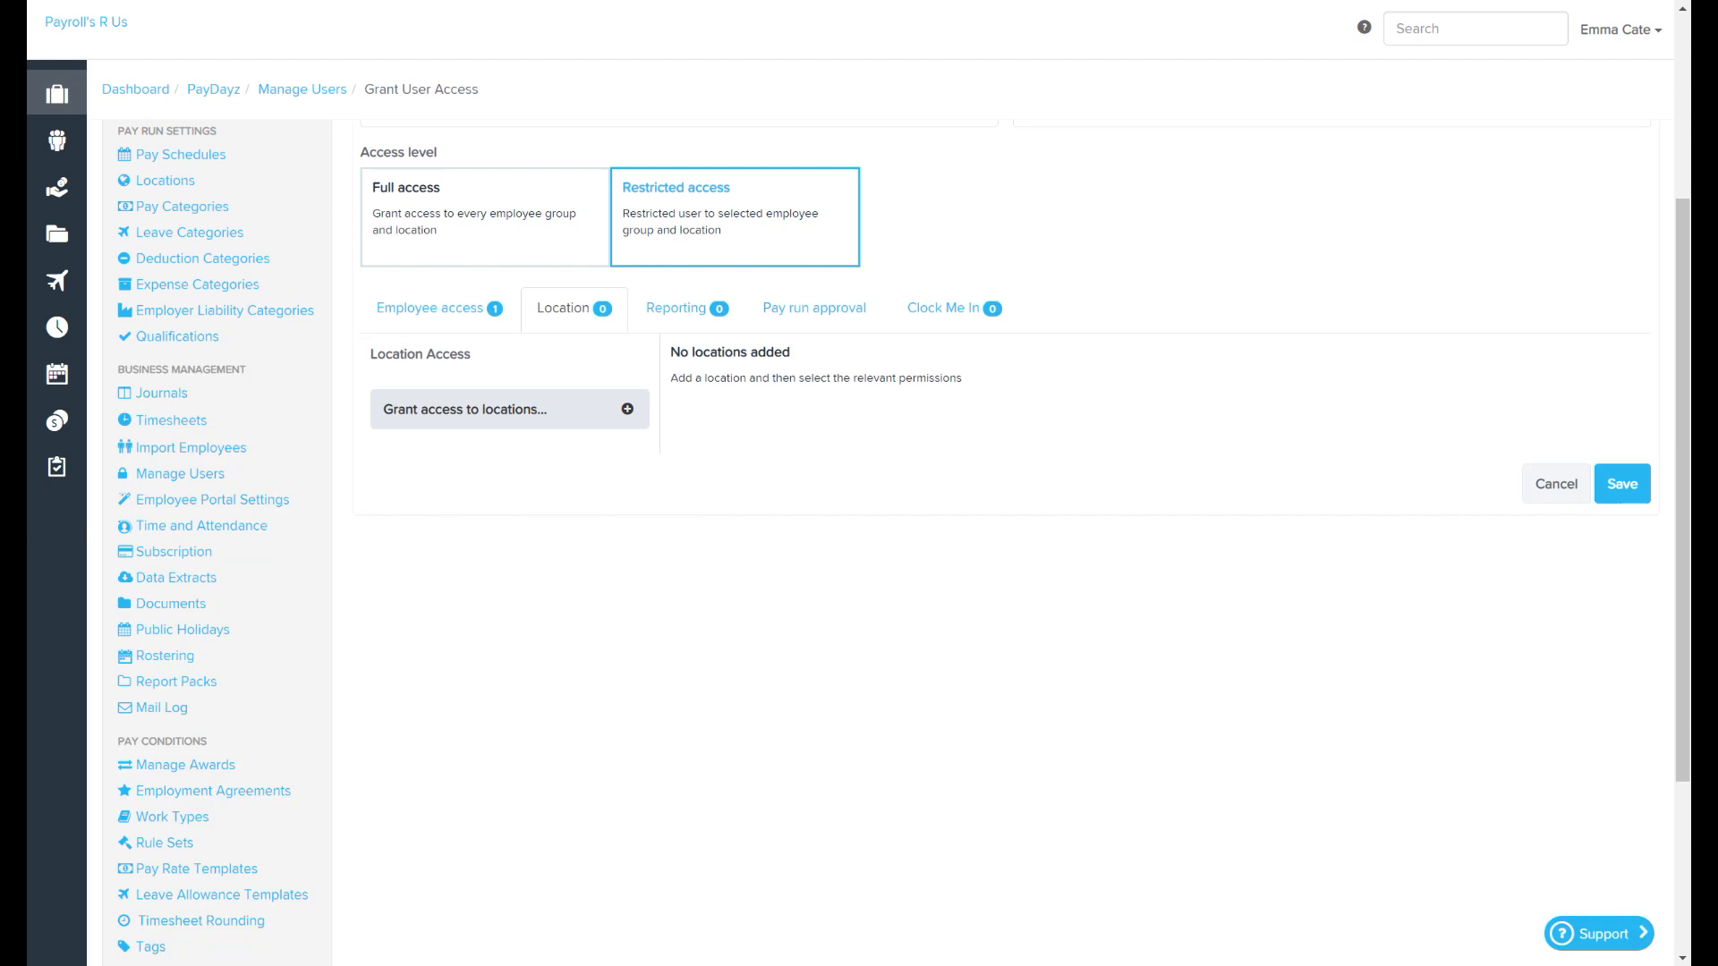
{"action": "left_click", "coordinate": [502, 409]}
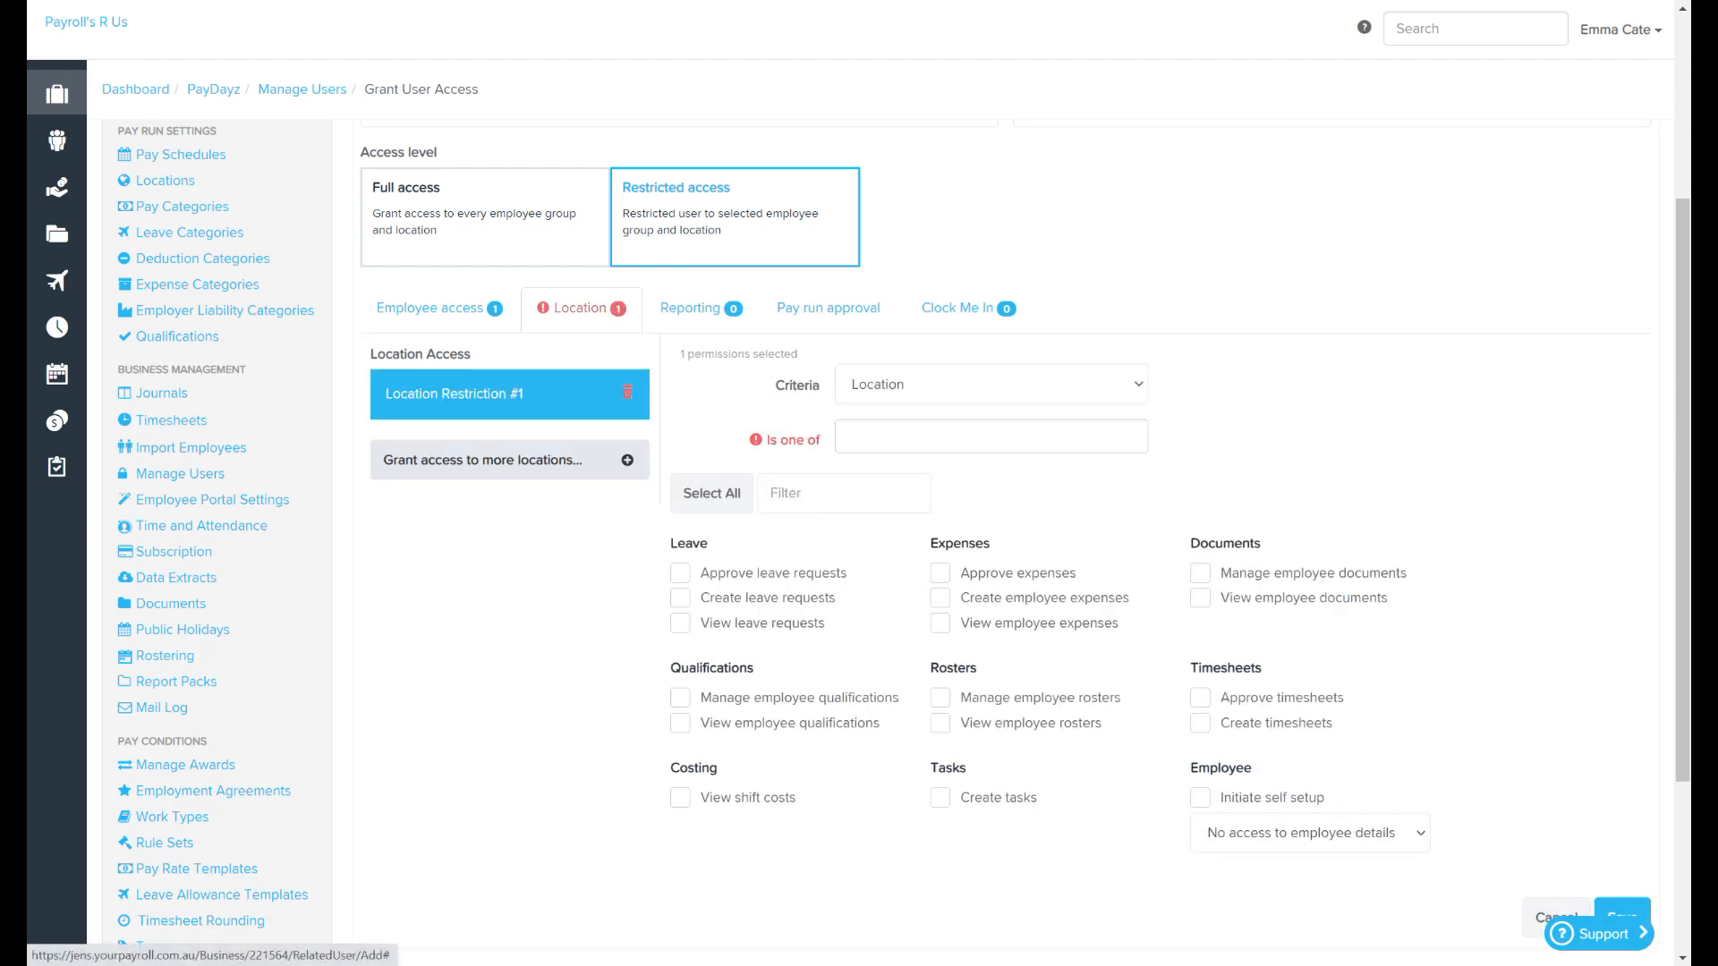
{"action": "left_click", "coordinate": [992, 385]}
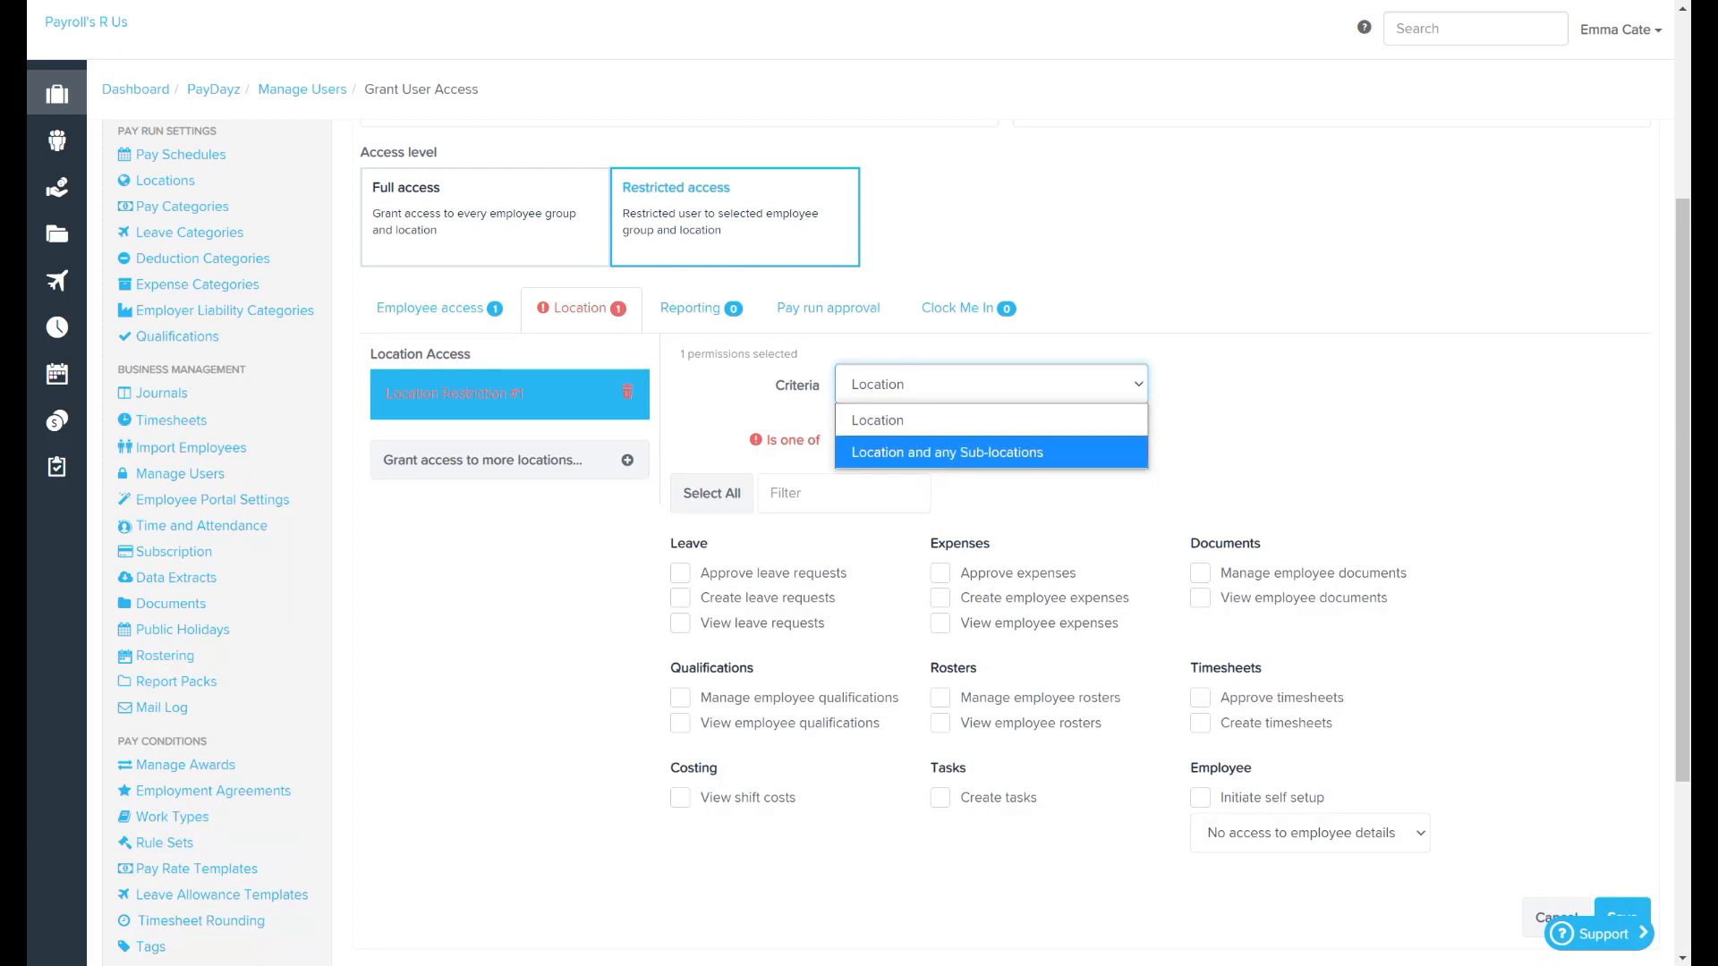
{"action": "left_click", "coordinate": [1271, 439]}
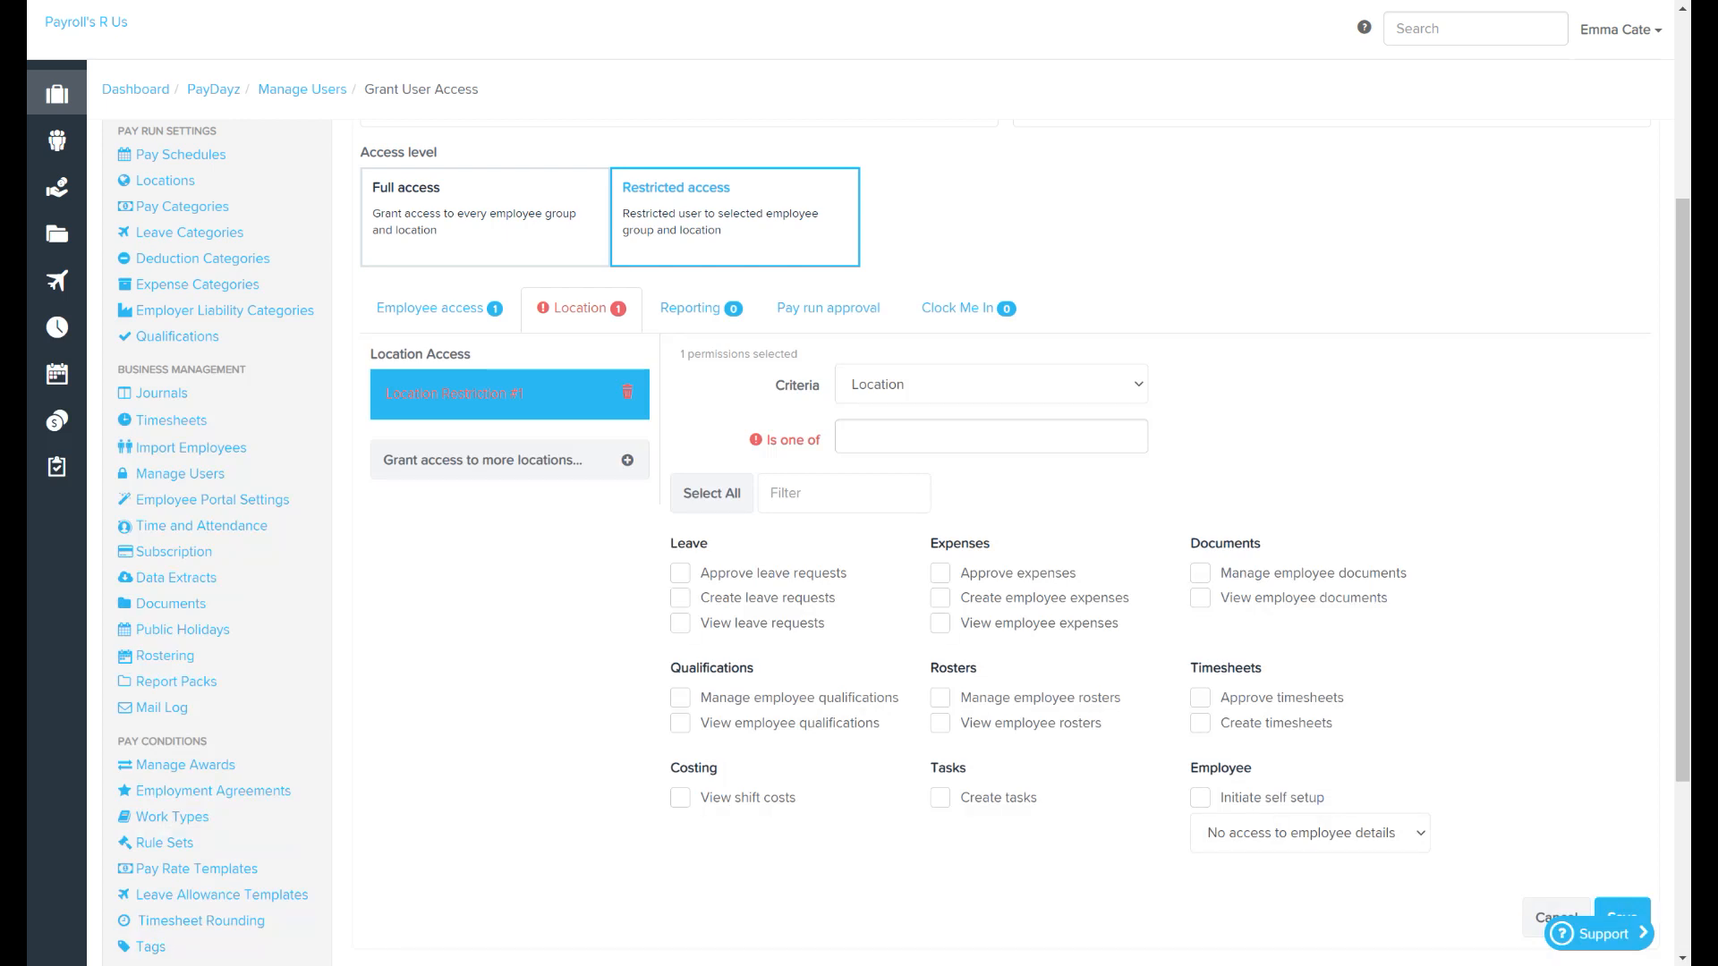
Assign PayDayz / Kook Pty Ltd to the location restriction and clear it again.
{"action": "left_click", "coordinate": [991, 437]}
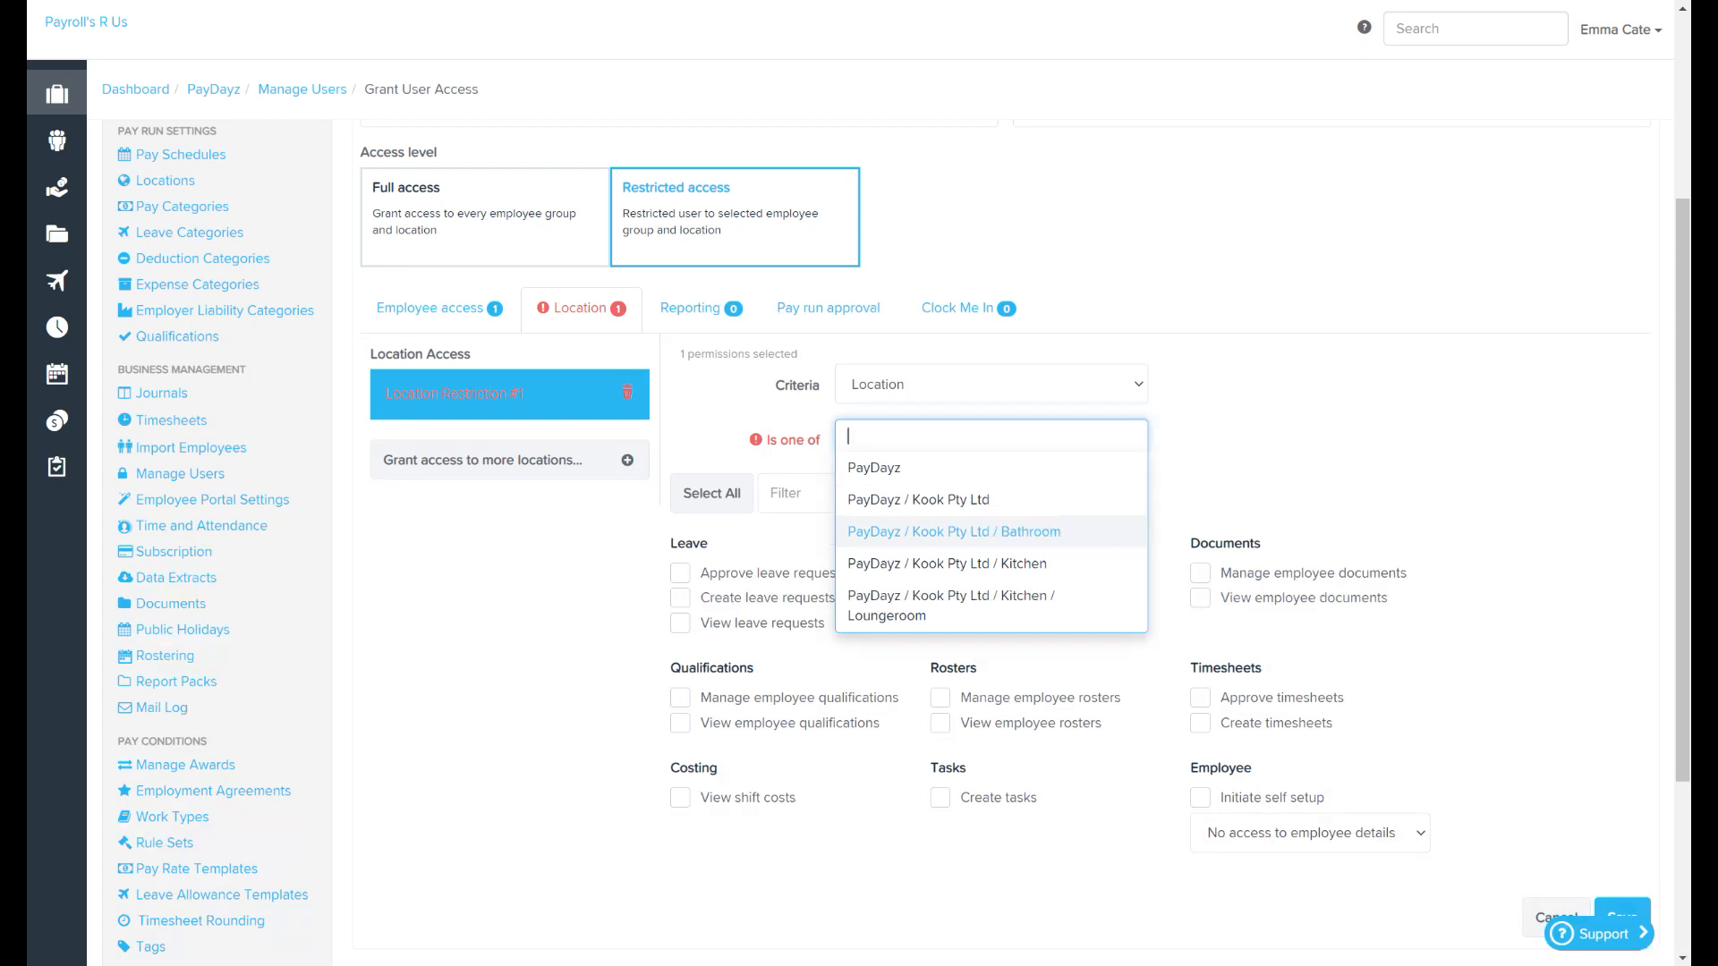
{"action": "left_click", "coordinate": [985, 500]}
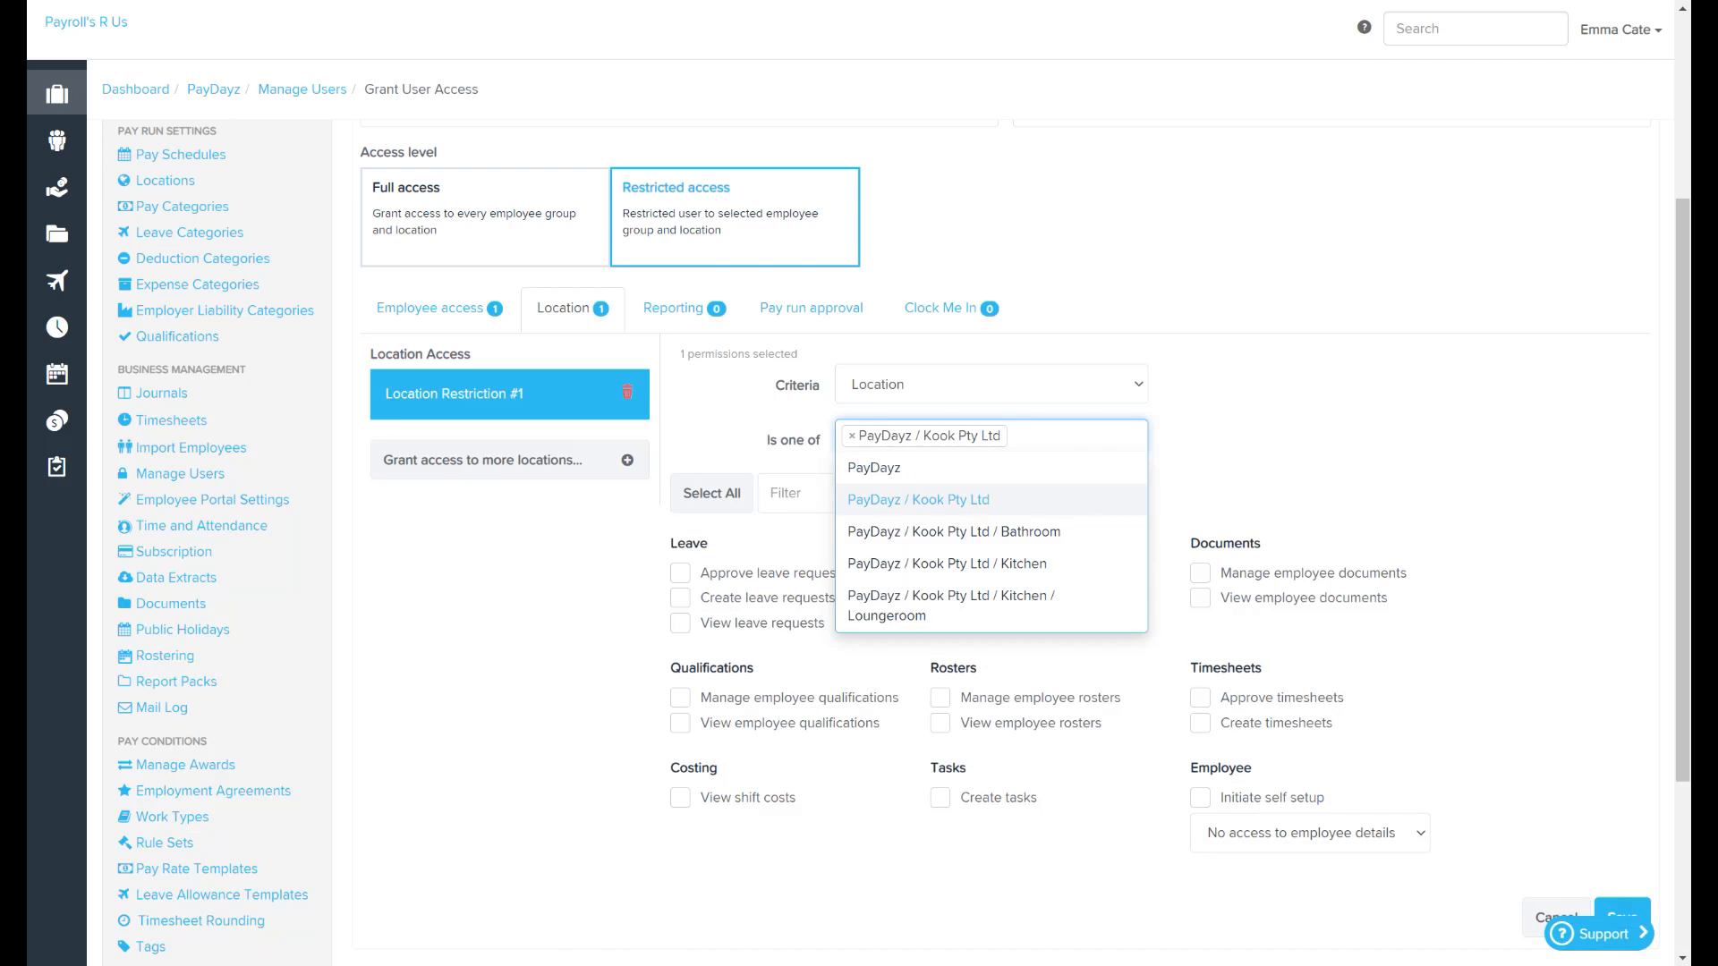
{"action": "key", "text": "BackSpace"}
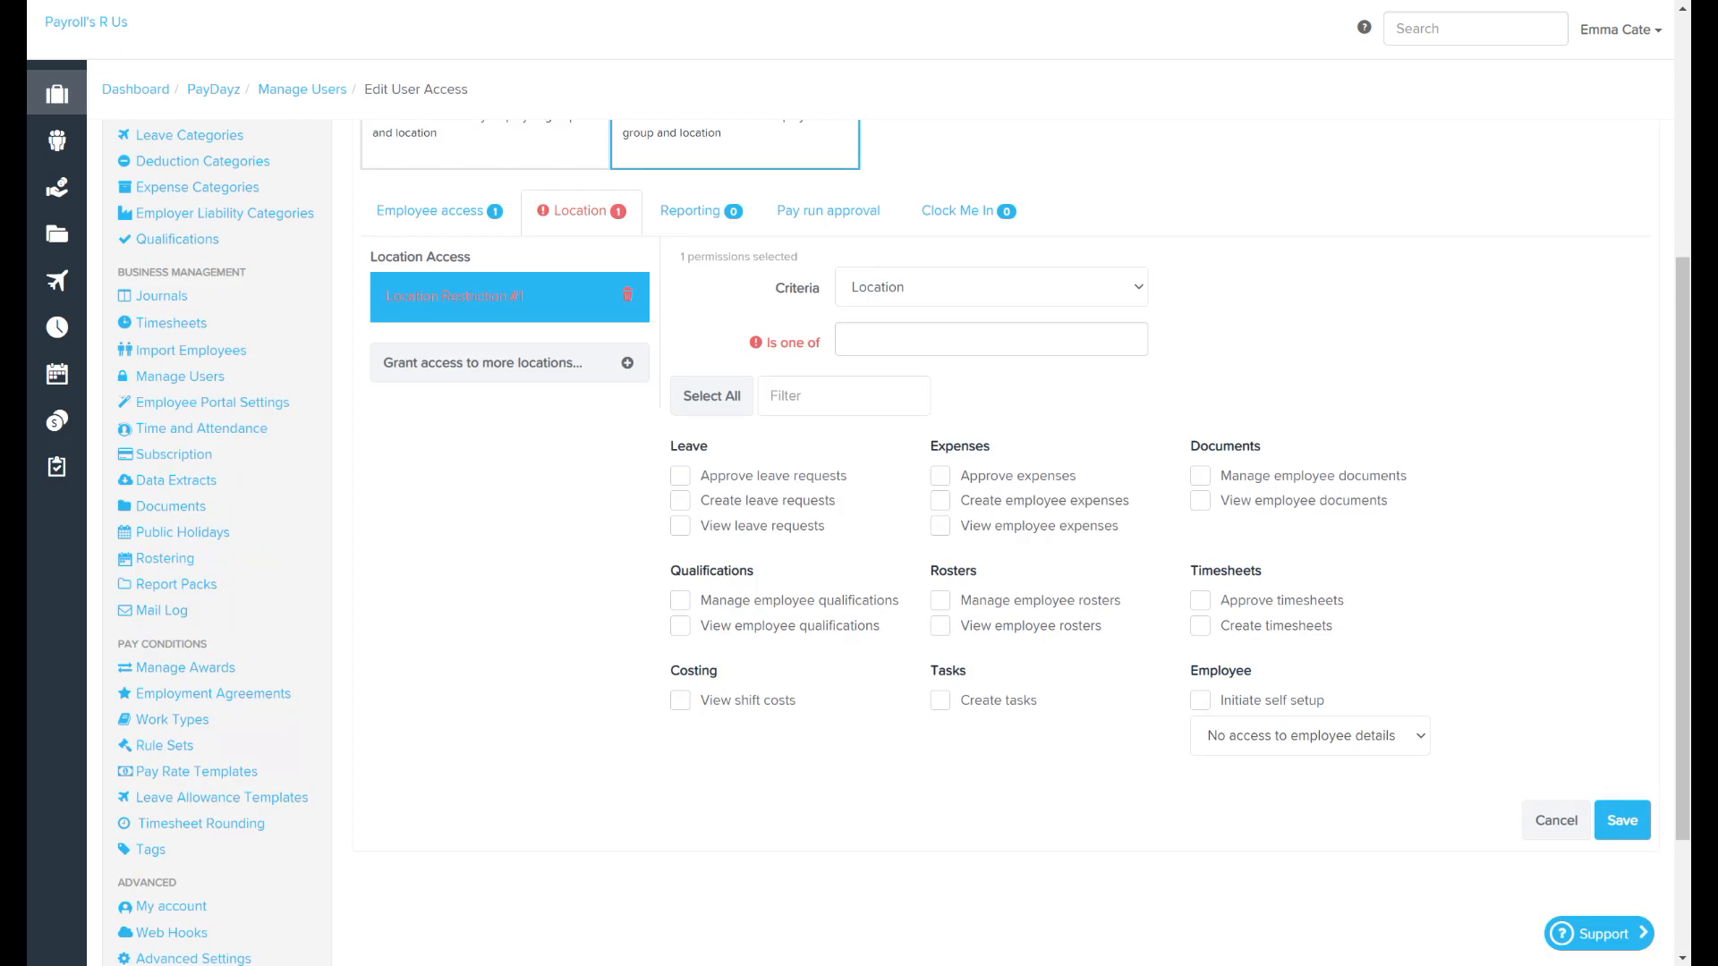
Switch the user's reporting access to all reports, to report packs, and finally to the following reports.
{"action": "left_click", "coordinate": [690, 211]}
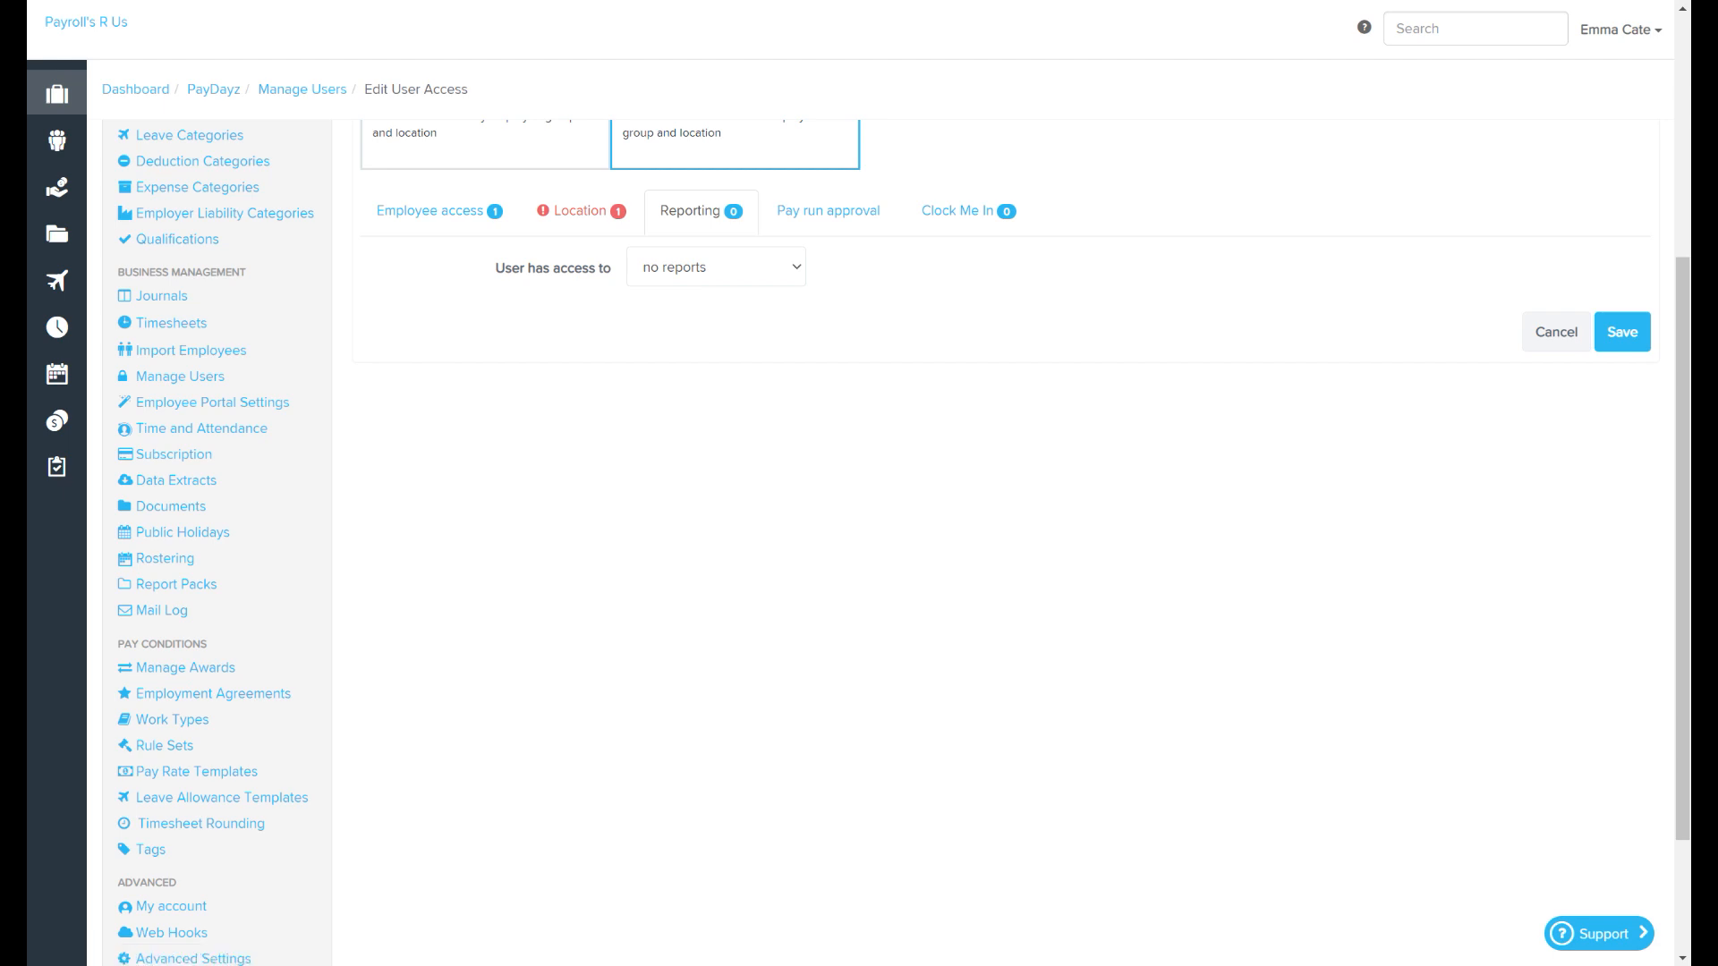
{"action": "left_click", "coordinate": [715, 268]}
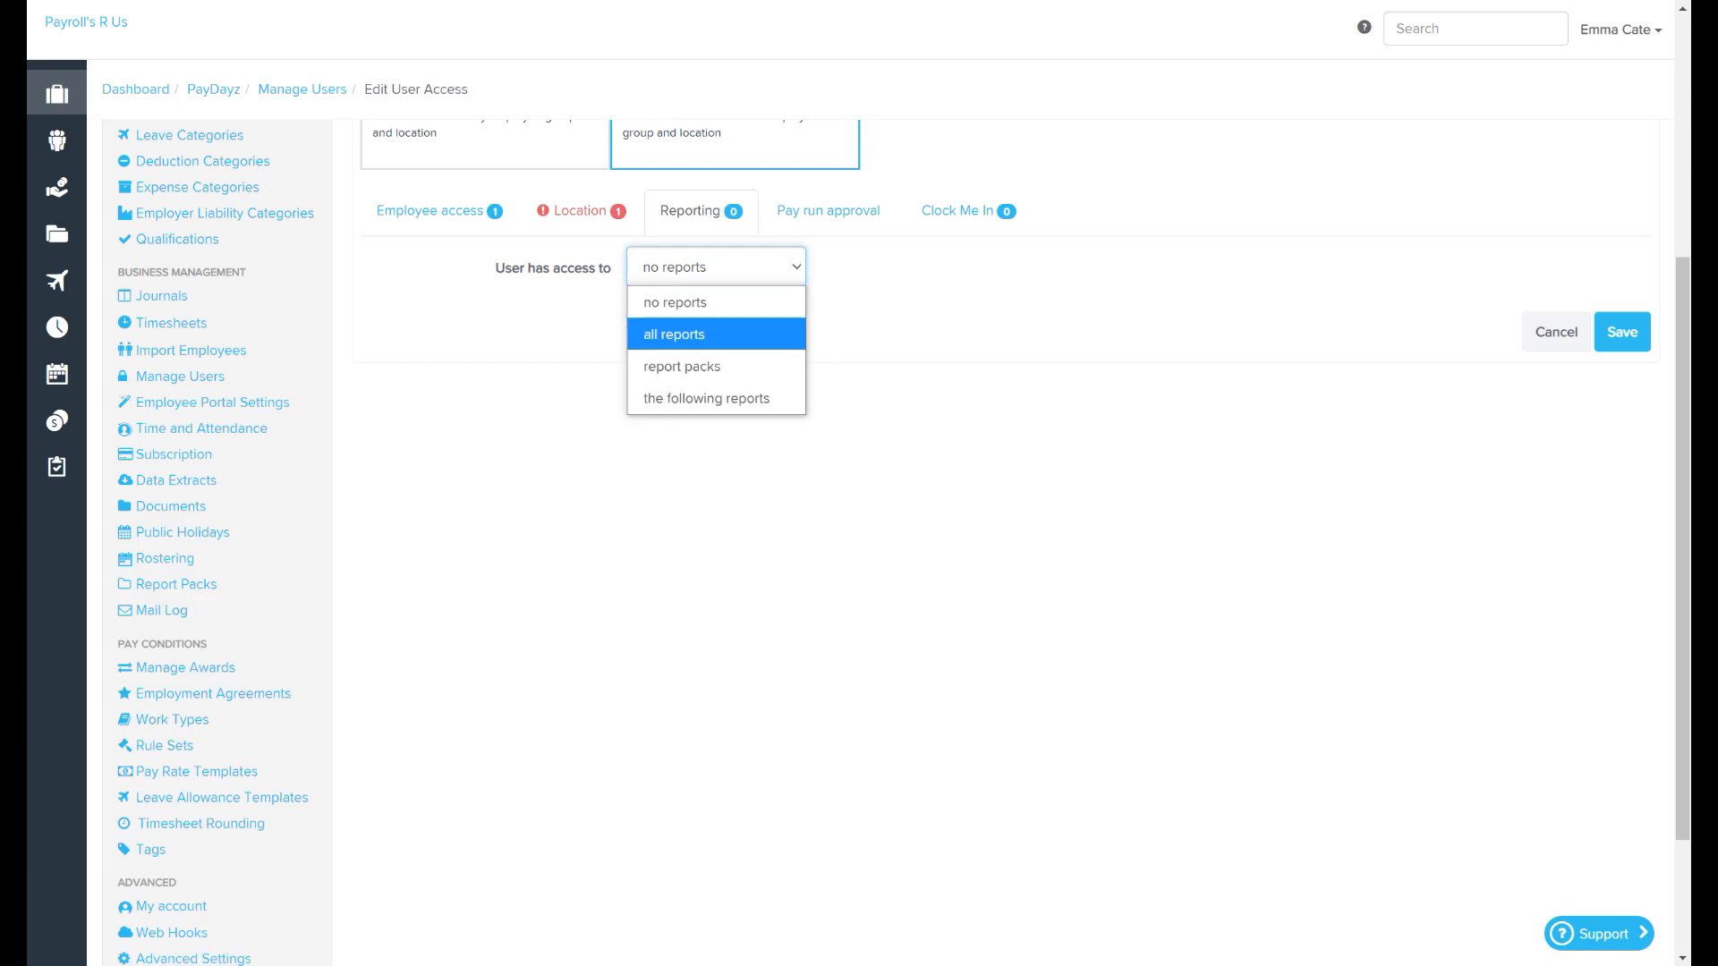
{"action": "left_click", "coordinate": [704, 333]}
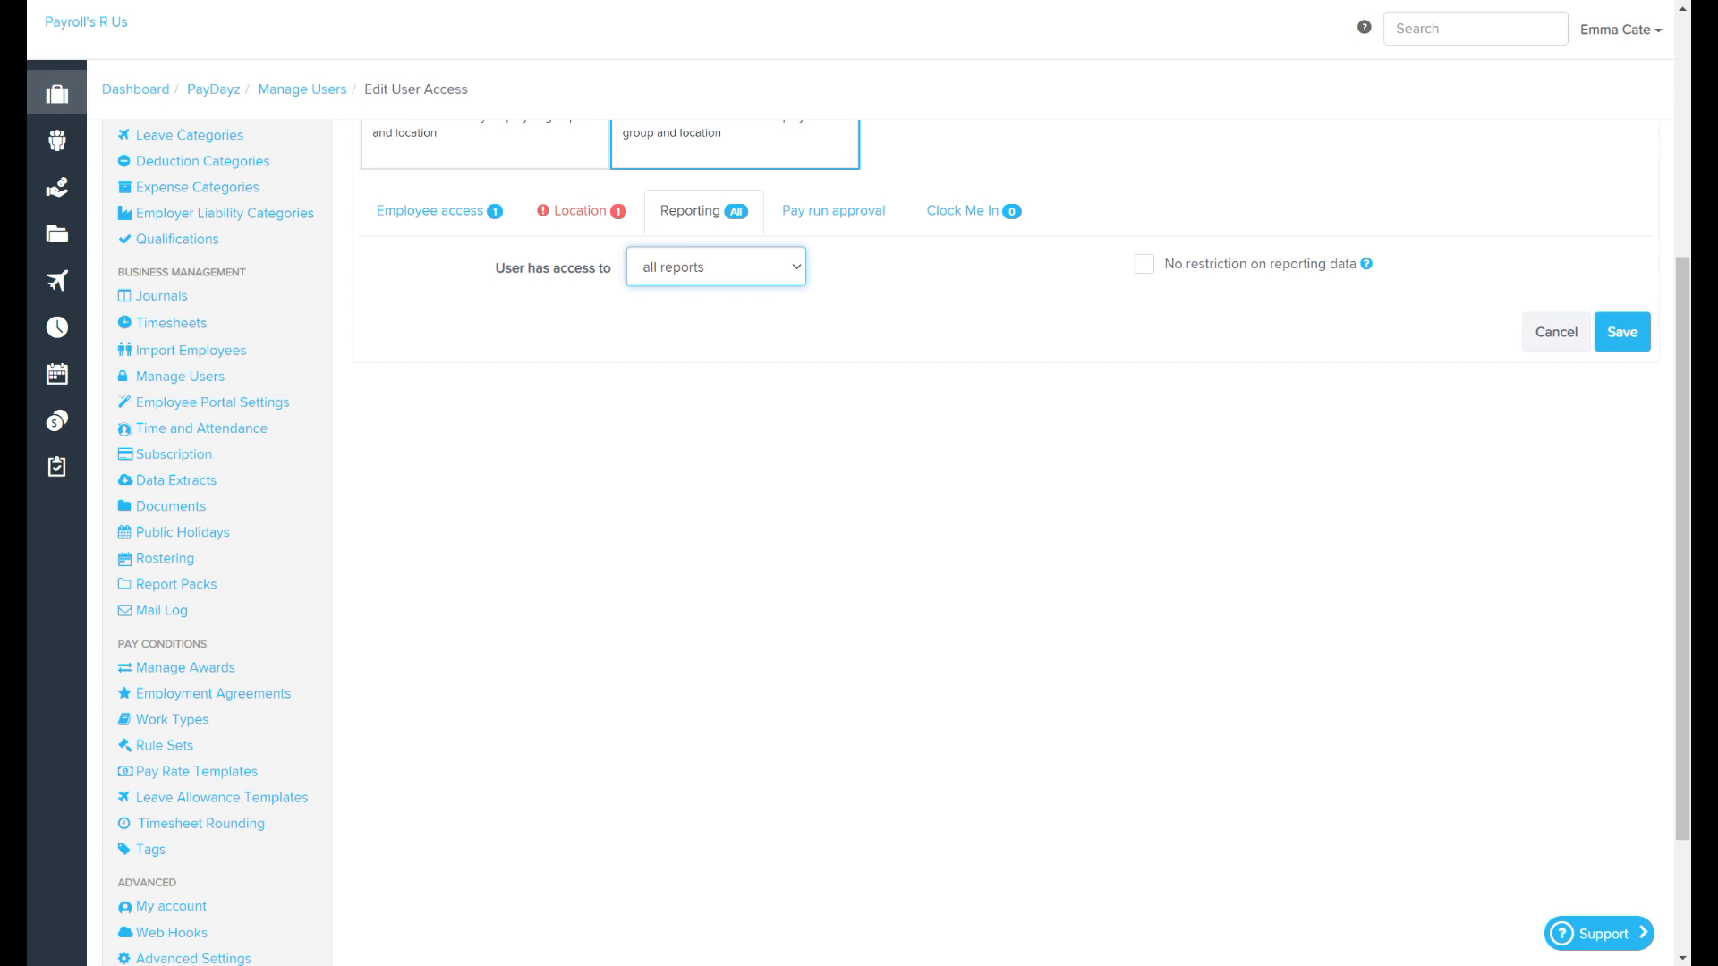
{"action": "left_click", "coordinate": [716, 267]}
{"action": "left_click", "coordinate": [683, 367]}
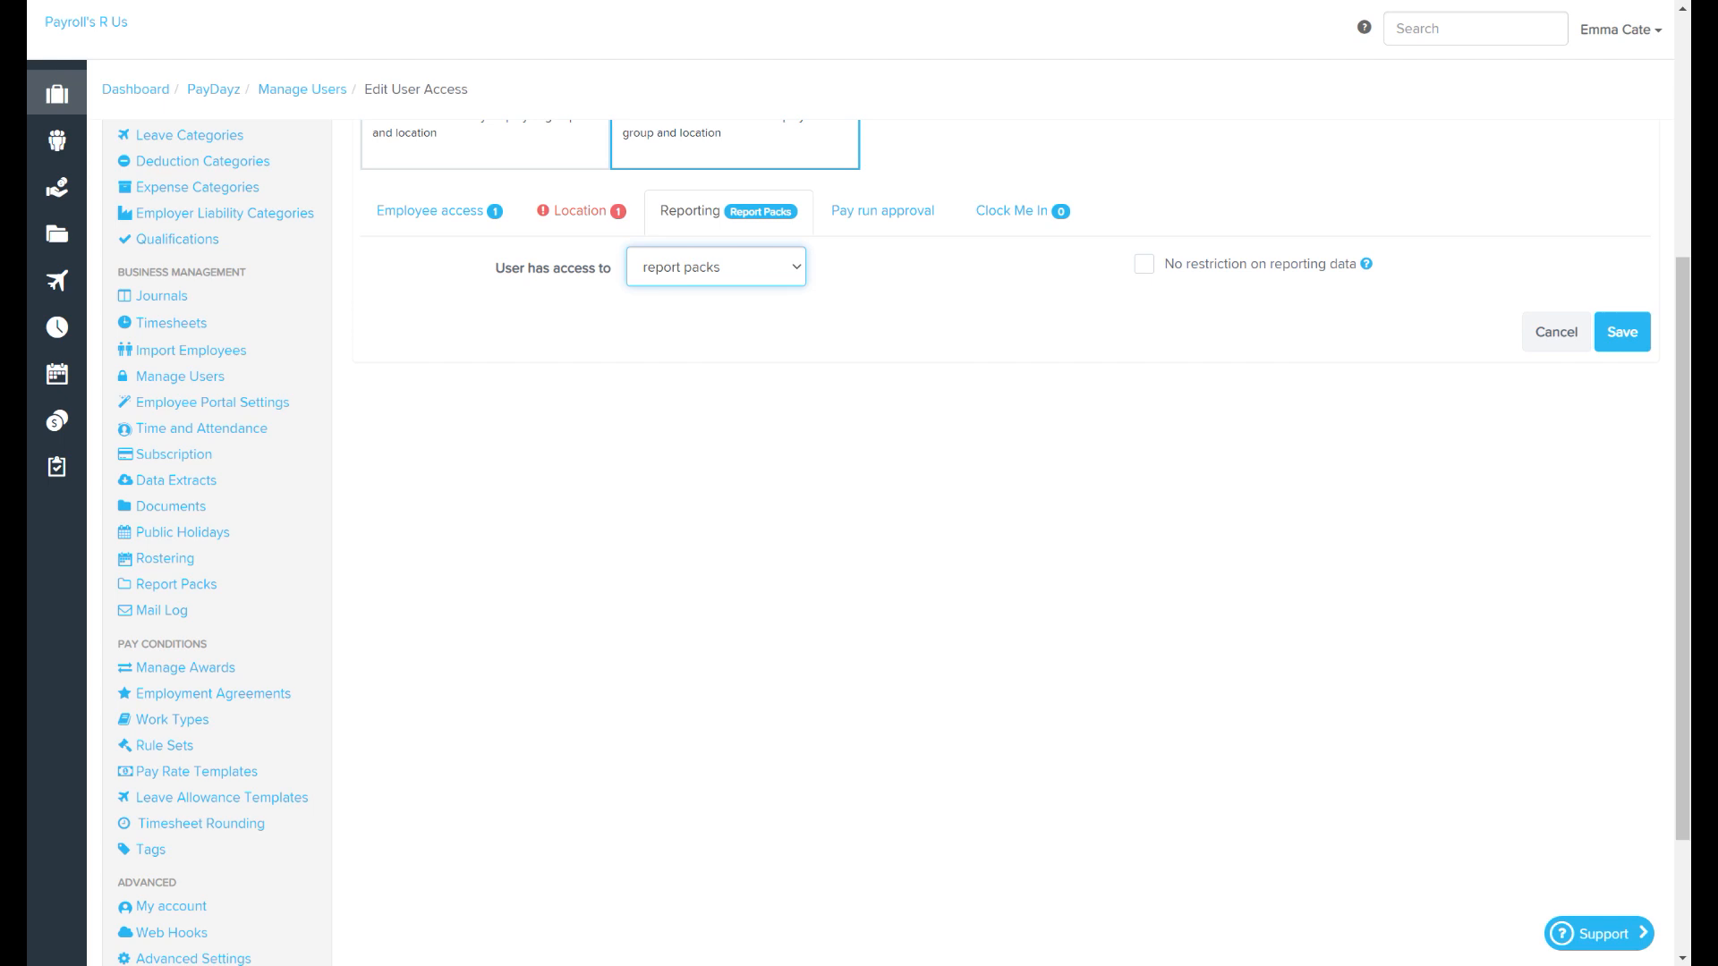
{"action": "left_click", "coordinate": [716, 266]}
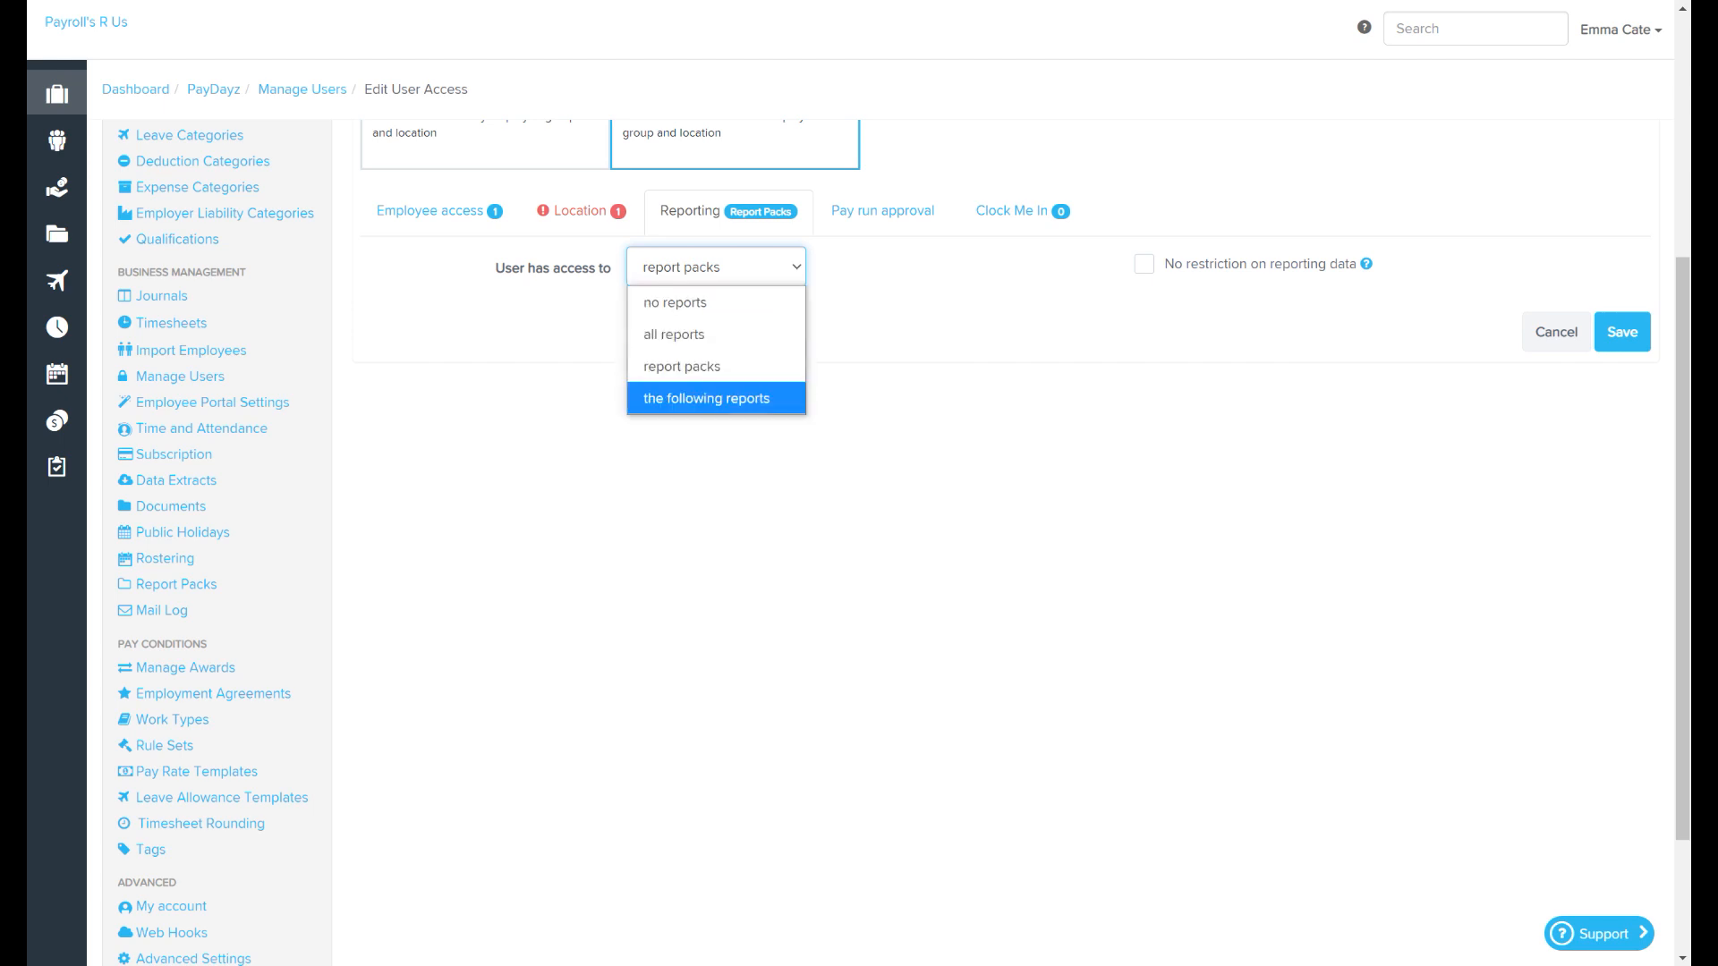
{"action": "left_click", "coordinate": [706, 399]}
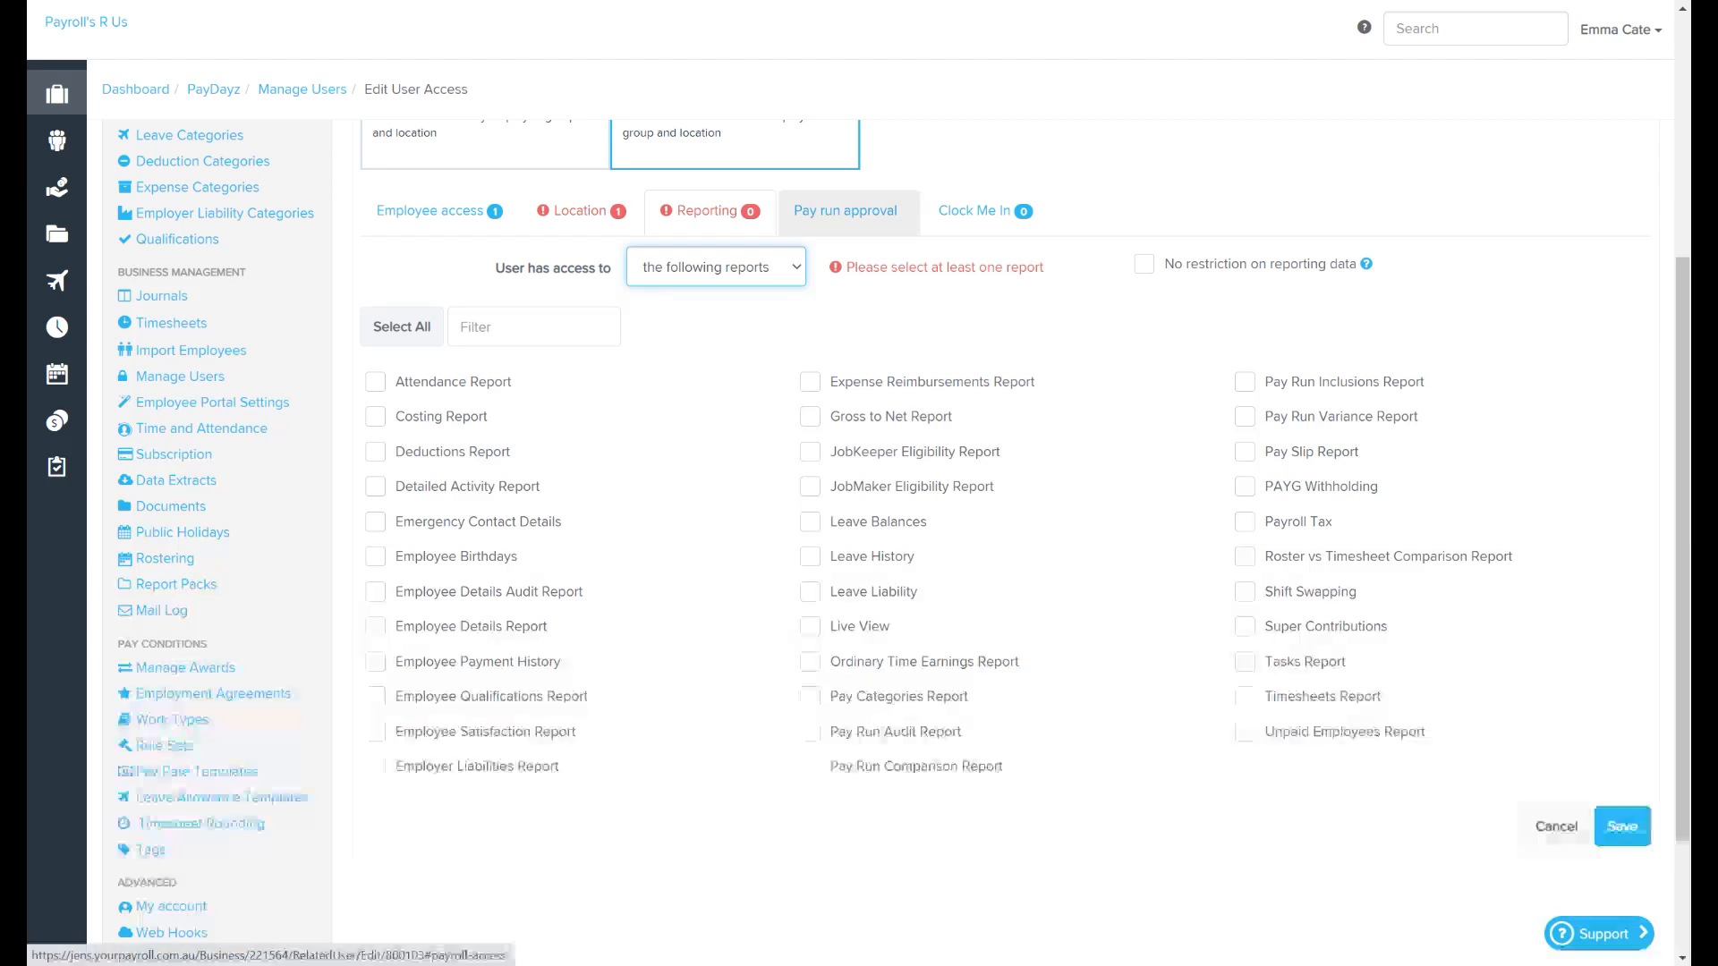
Review the pay run approval option, and set the Clock Me In access to all kiosks and finally to the following kiosks.
{"action": "left_click", "coordinate": [845, 211]}
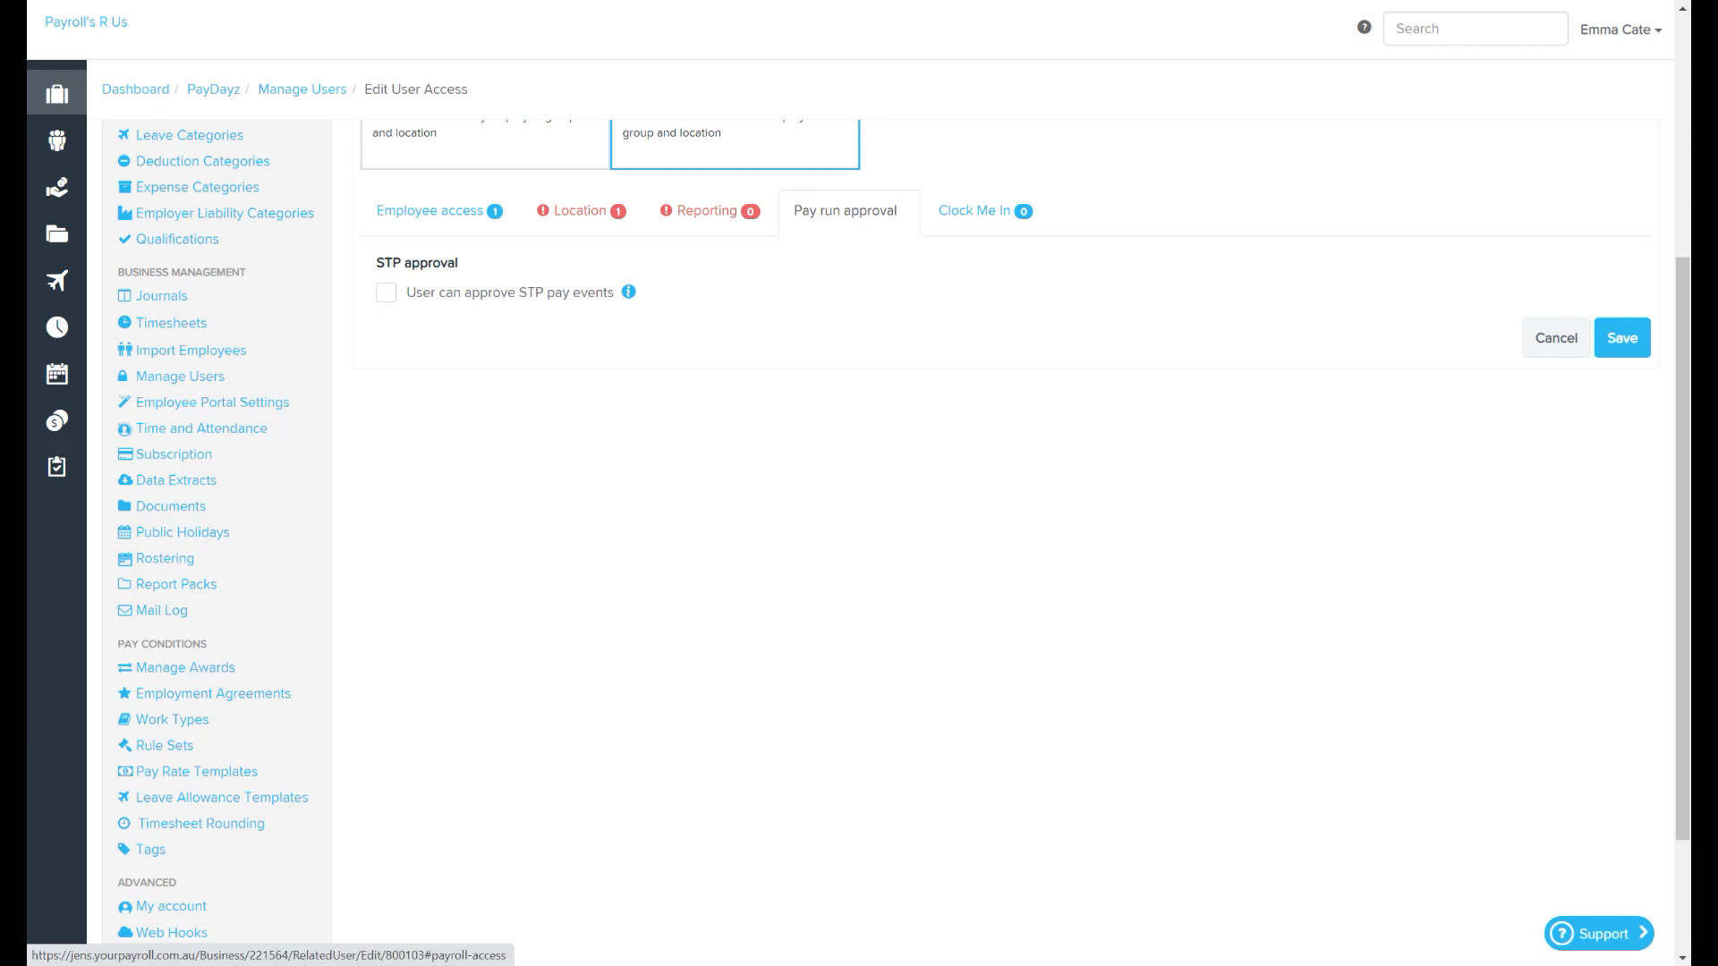
{"action": "left_click", "coordinate": [985, 211]}
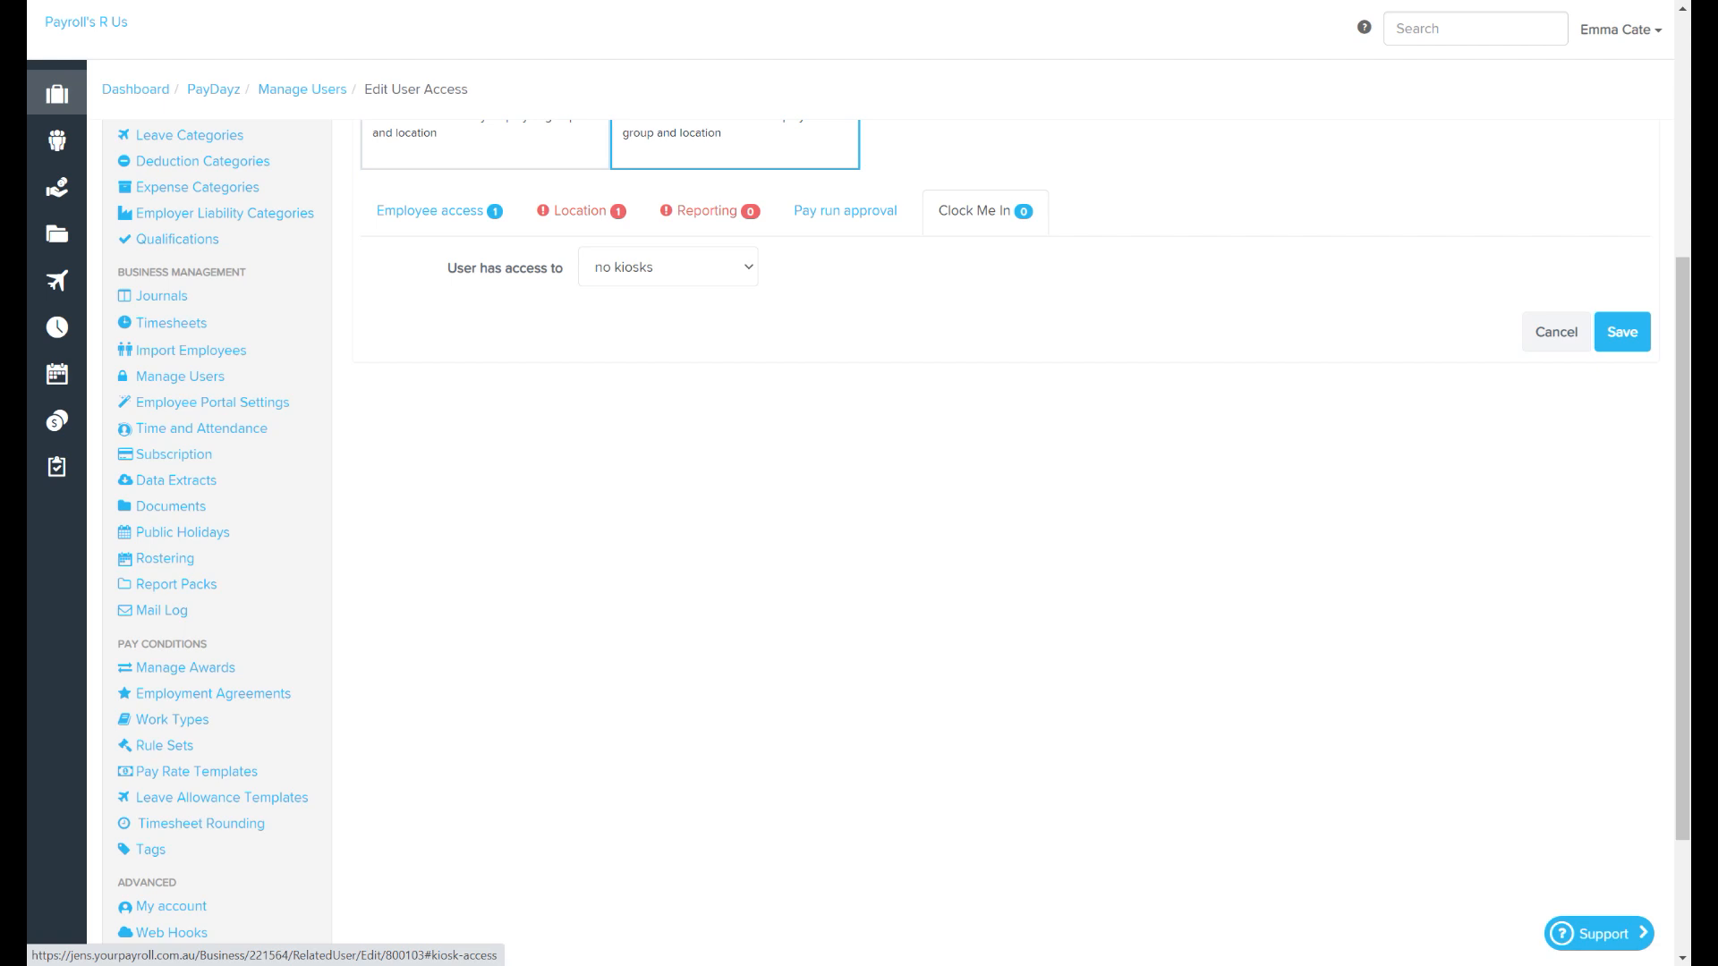
{"action": "left_click", "coordinate": [669, 267]}
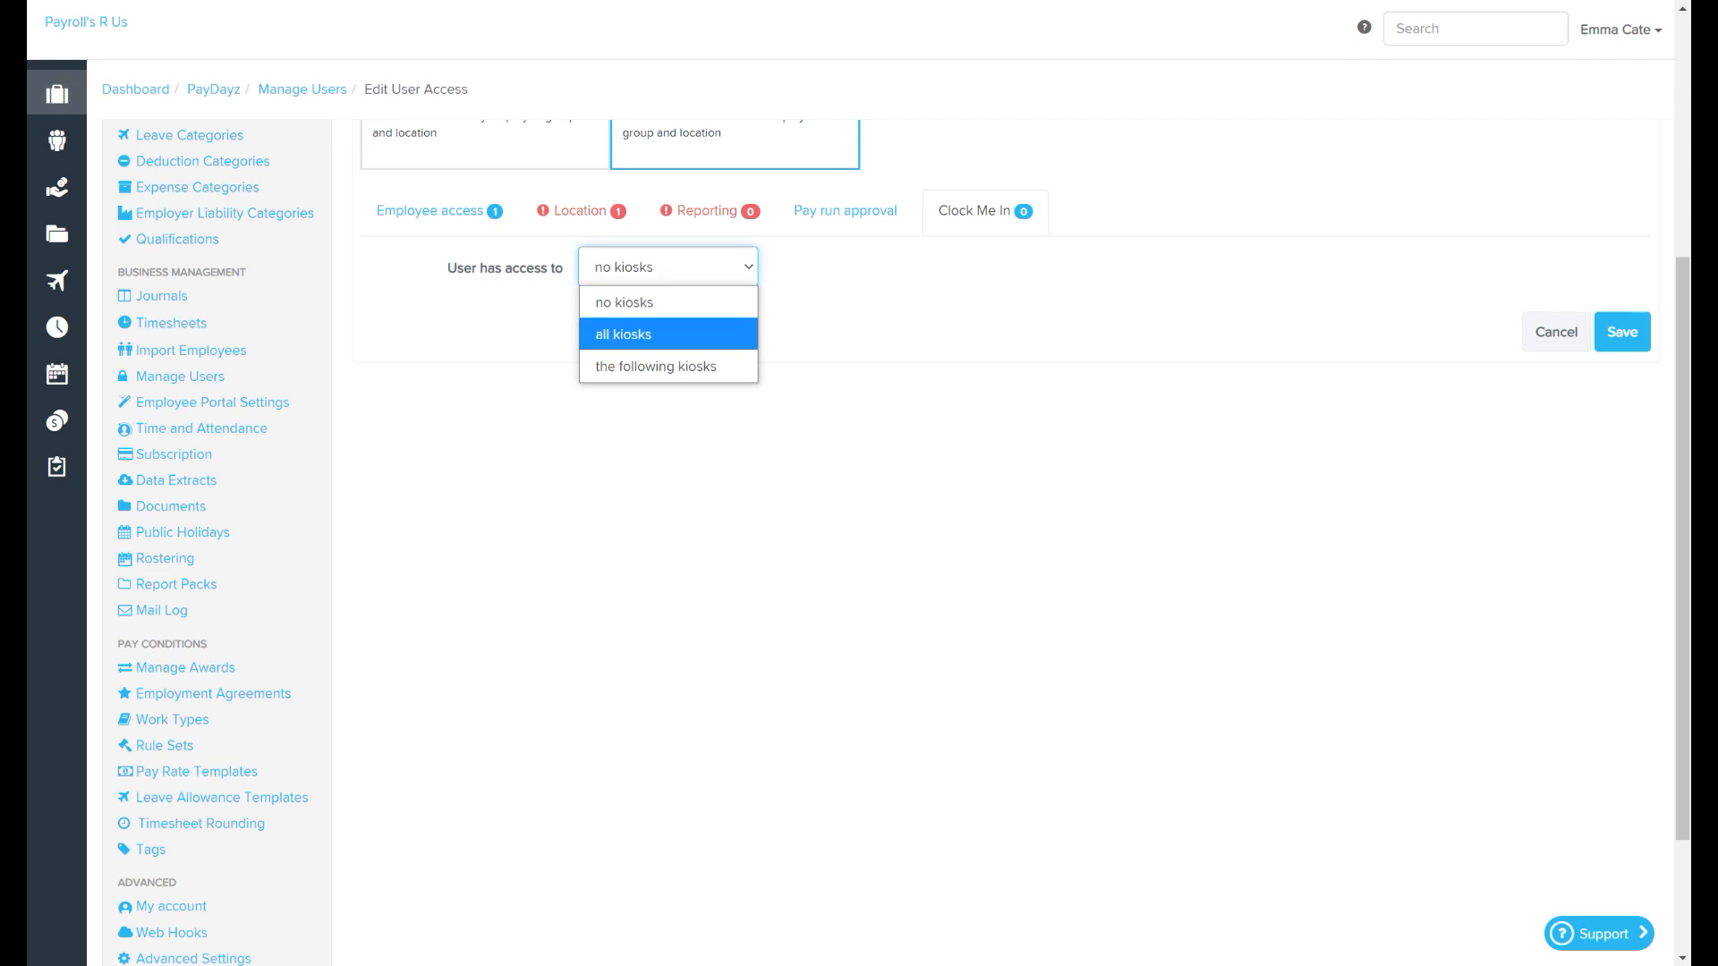
{"action": "left_click", "coordinate": [669, 334]}
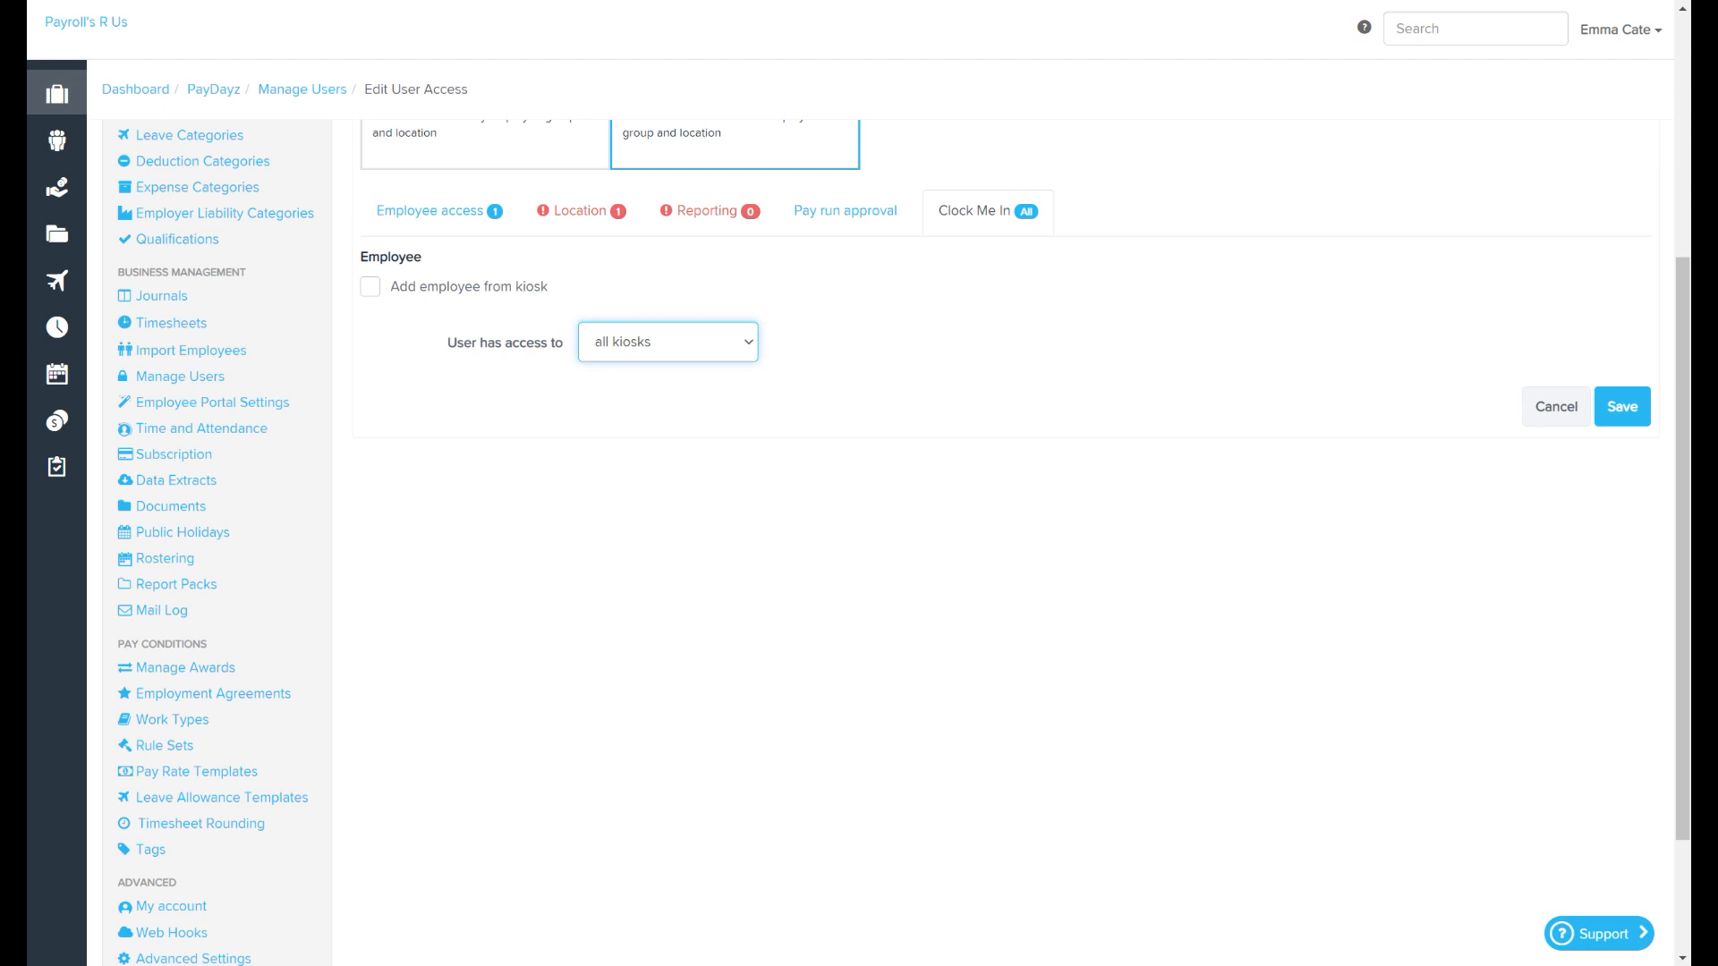
{"action": "left_click", "coordinate": [668, 341]}
{"action": "left_click", "coordinate": [658, 442]}
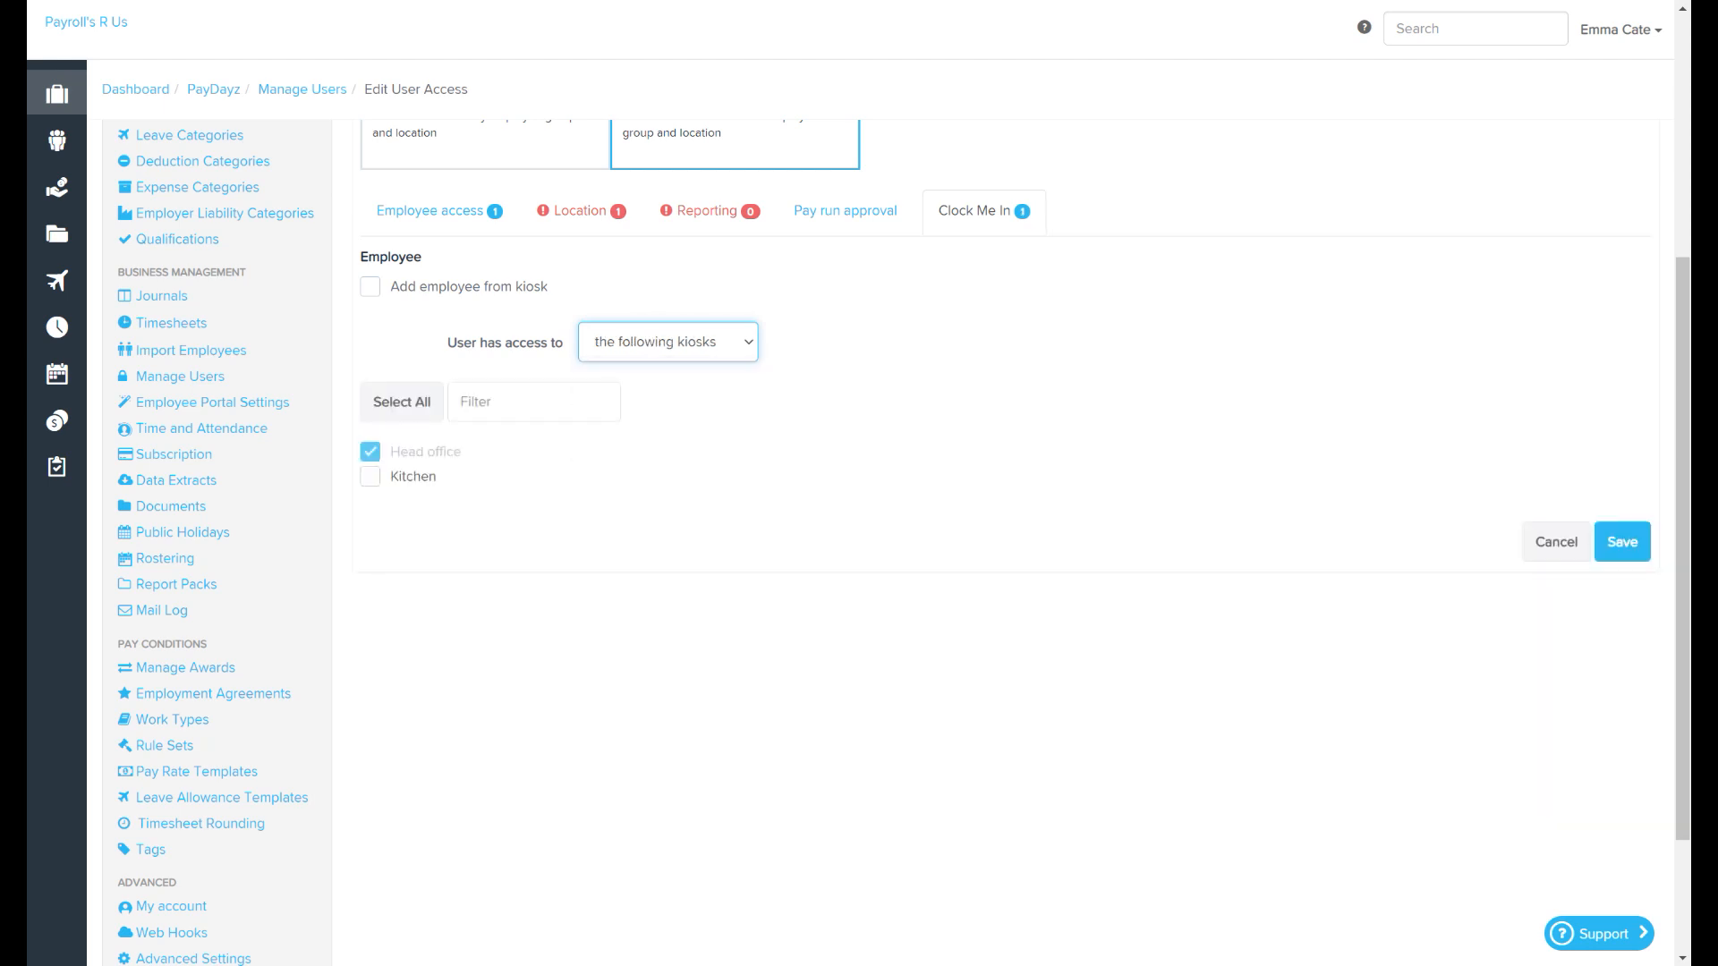